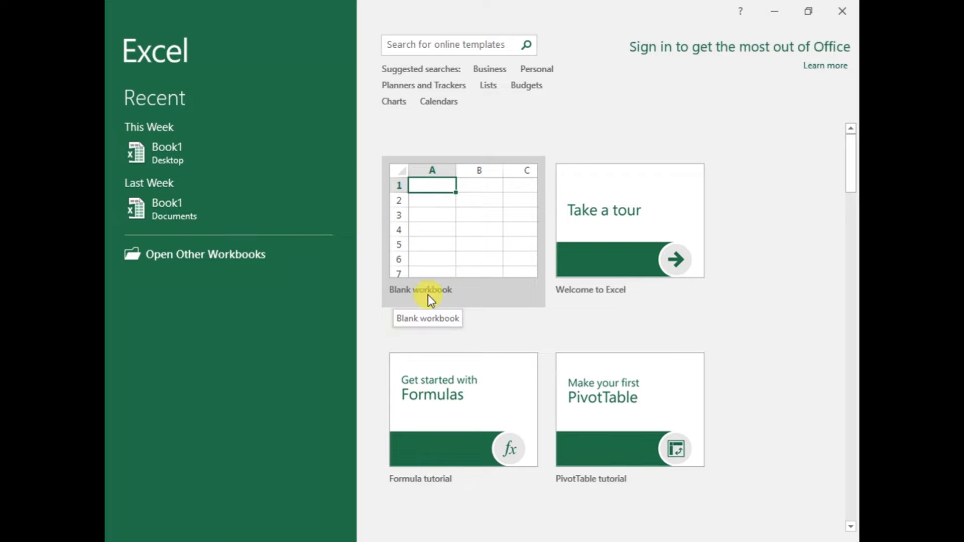
Browse the templates on the start screen and create a blank workbook
scroll(638, 246, down, 3)
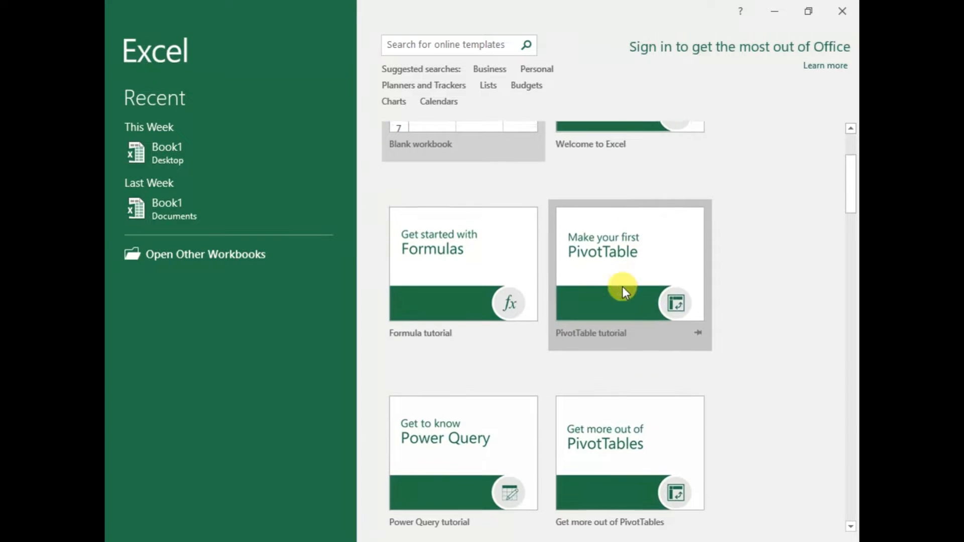
scroll(622, 288, down, 3)
scroll(624, 286, down, 2)
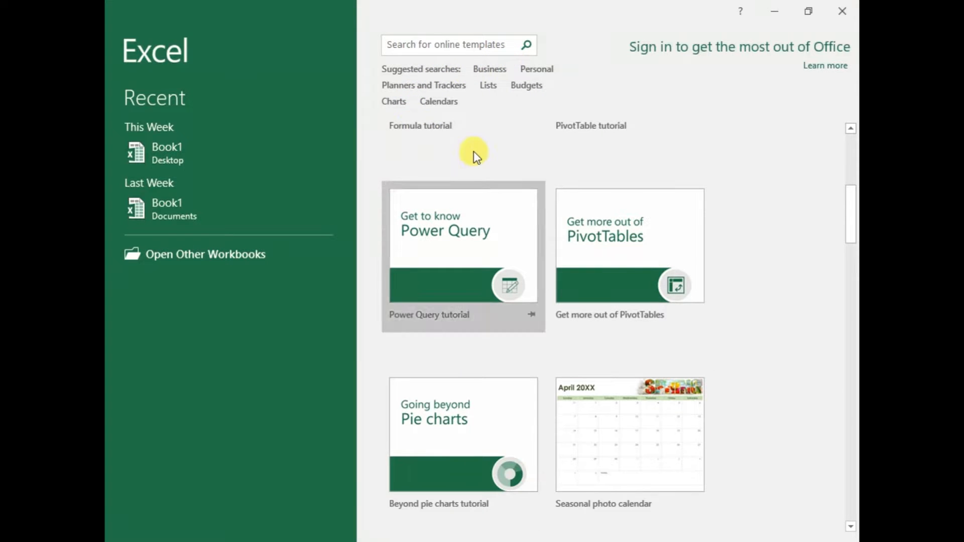
scroll(592, 261, down, 3)
scroll(603, 286, up, 9)
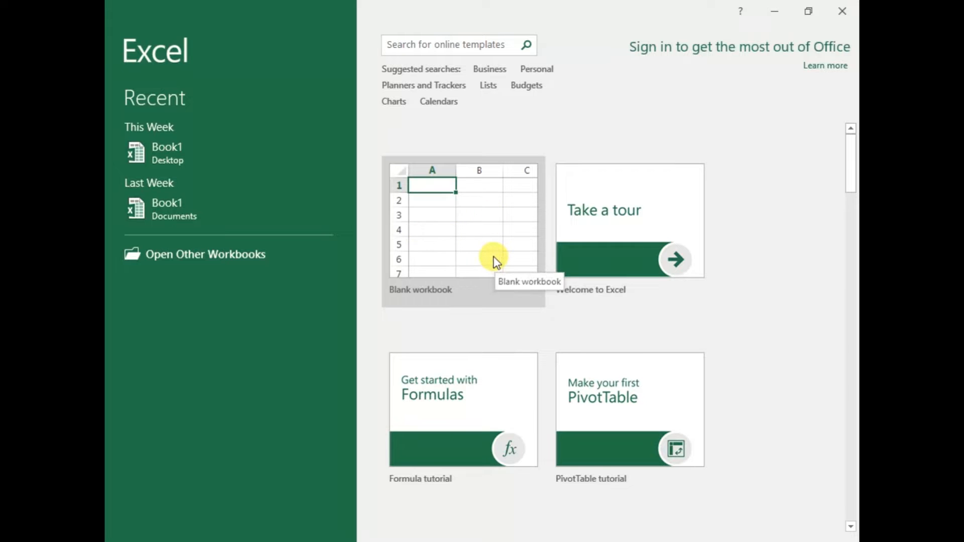
click(494, 259)
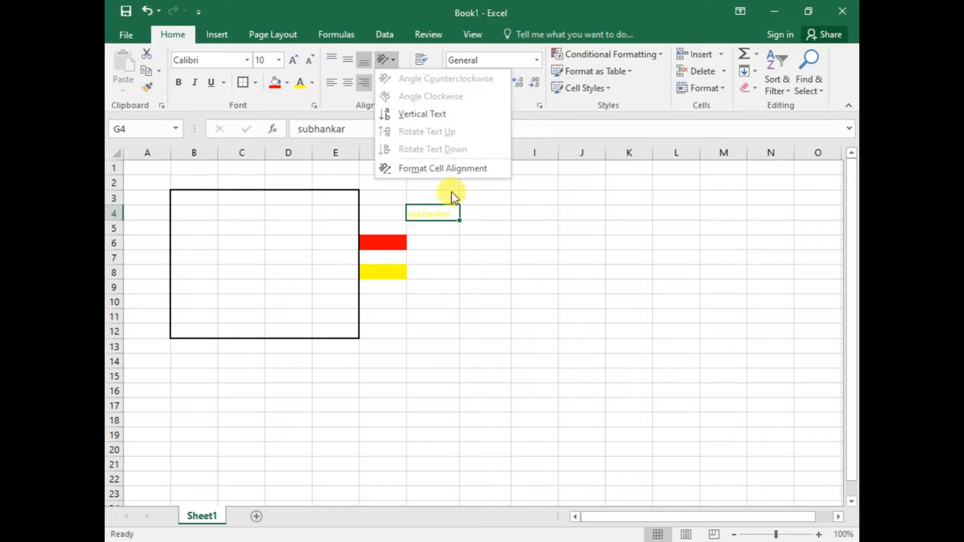
Set both the horizontal and vertical text alignment of cell G4 to Center in the Format Cells settings
click(444, 170)
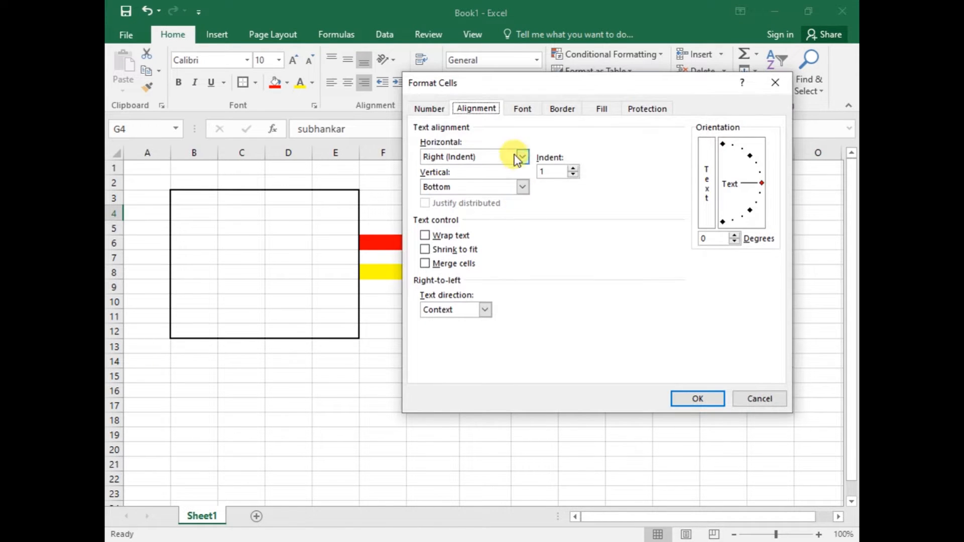
click(521, 157)
click(438, 189)
click(522, 187)
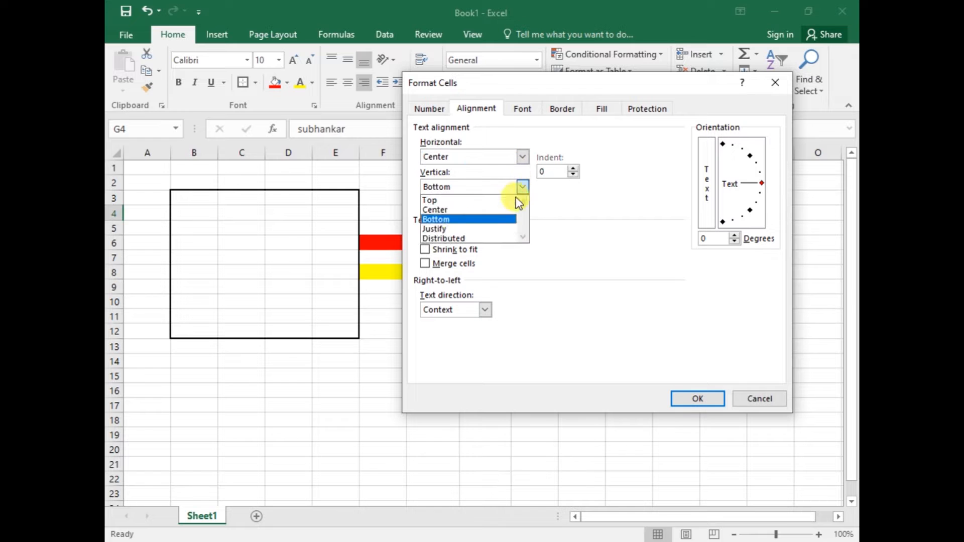
click(433, 208)
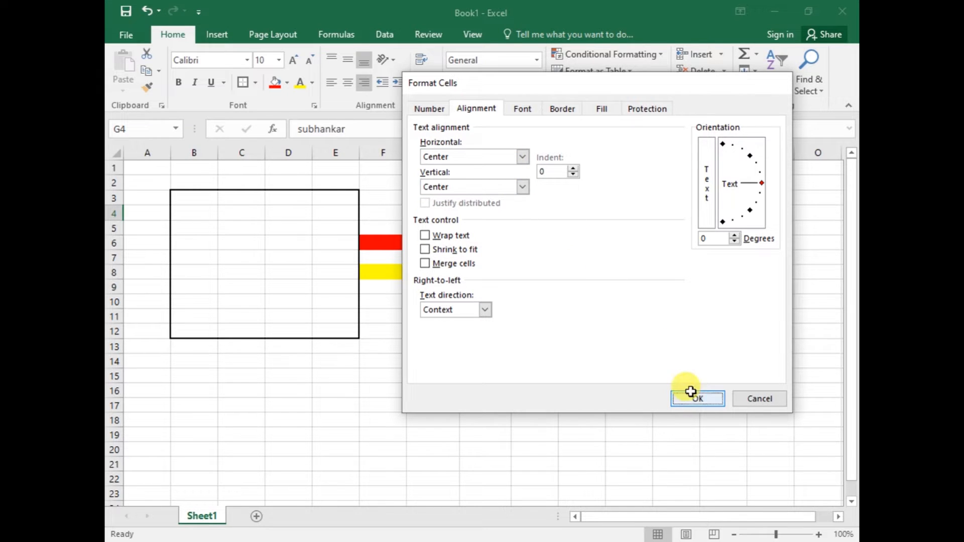
click(693, 398)
Try the Angle Counterclockwise, Angle Clockwise and Vertical Text orientations on cell G4
click(396, 59)
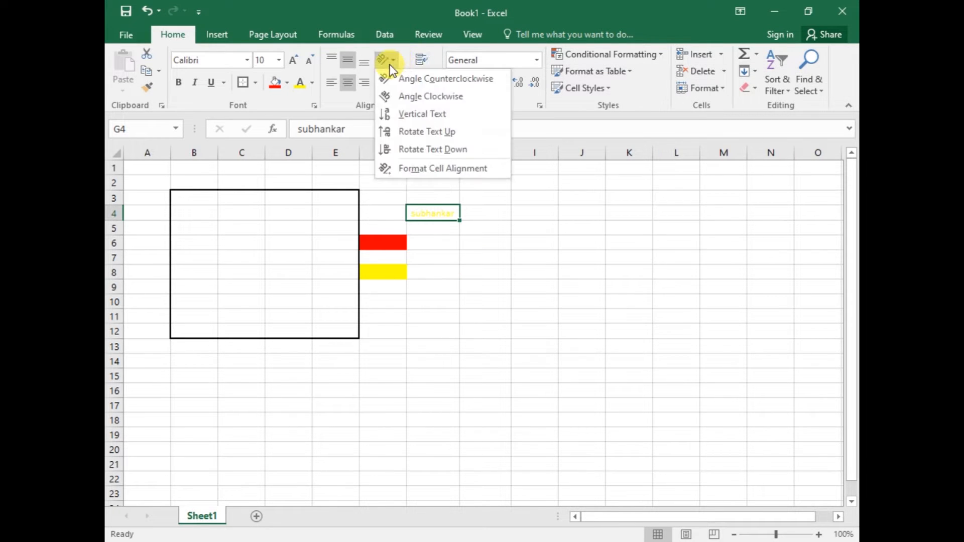
click(417, 78)
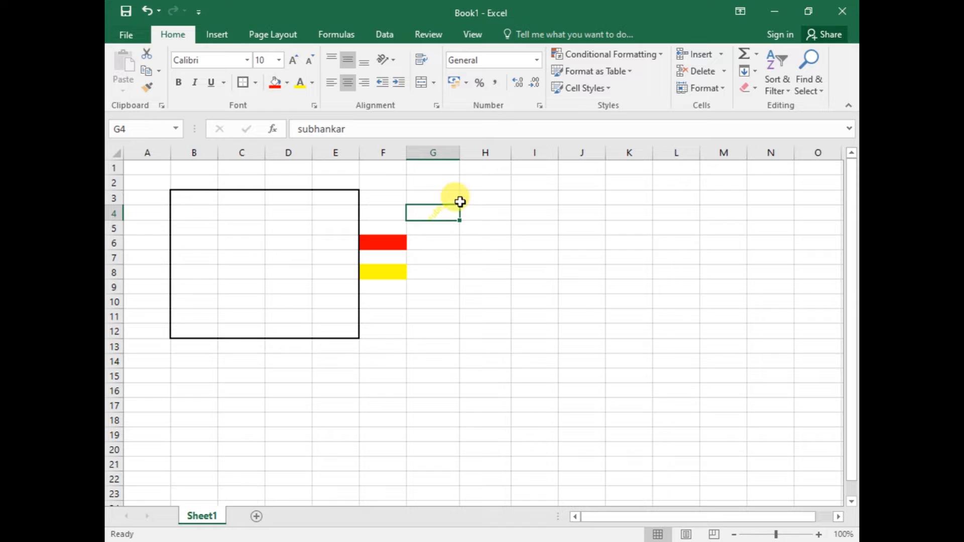
click(392, 61)
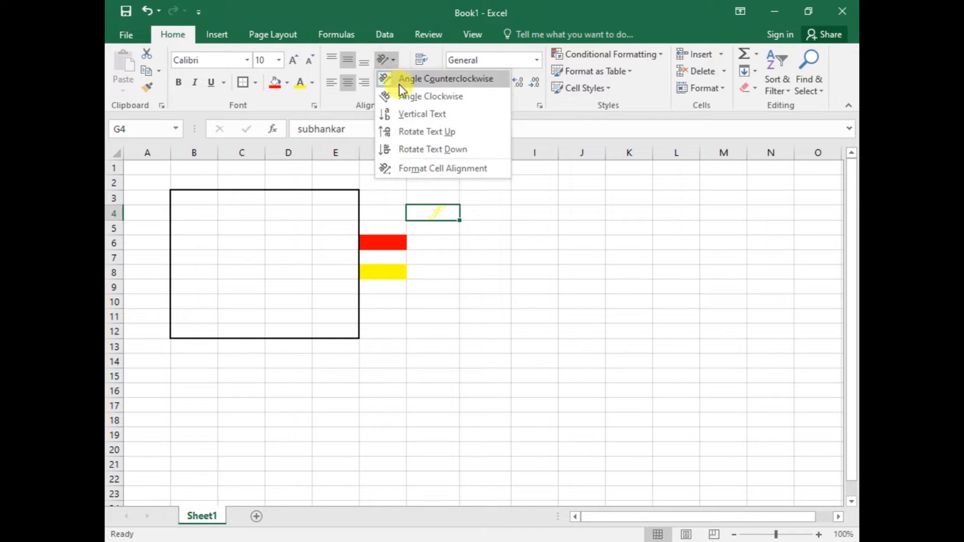
click(407, 97)
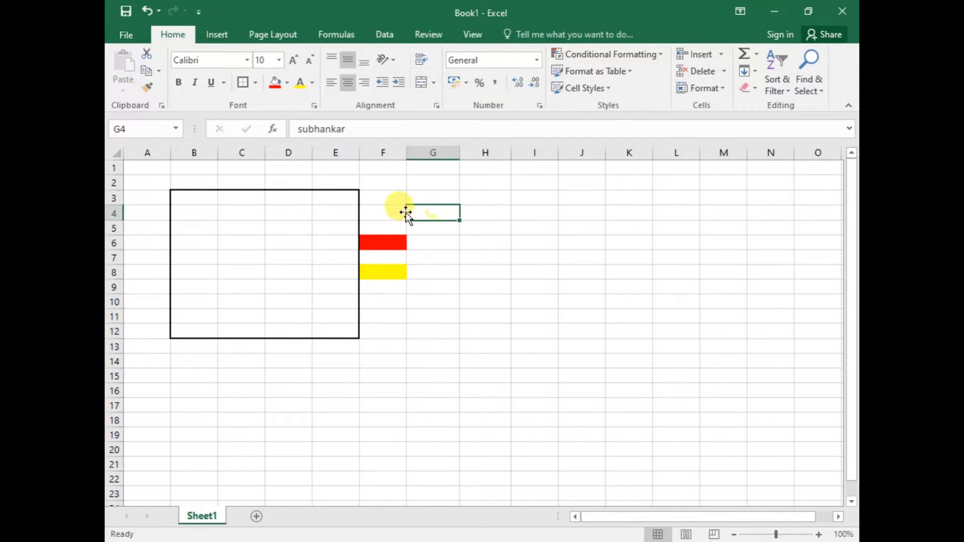
click(399, 60)
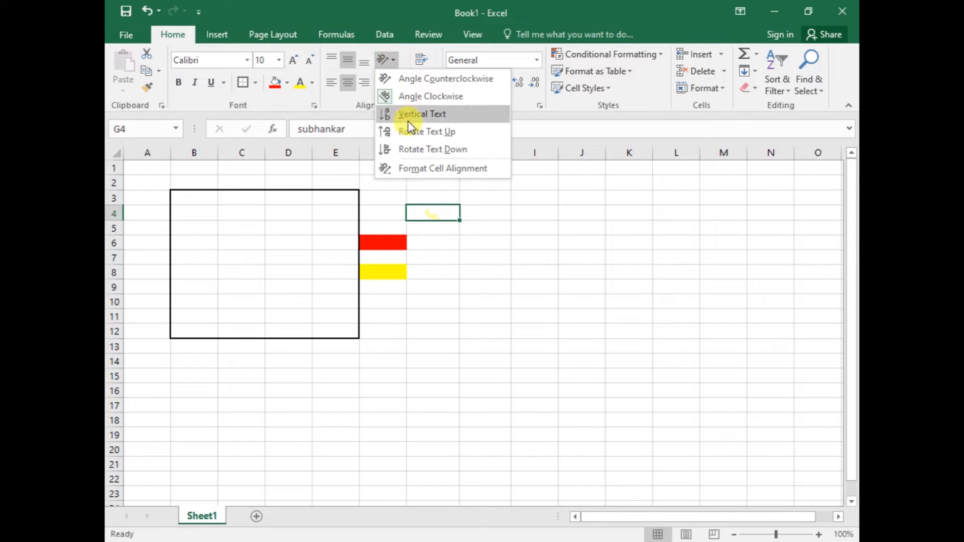
click(422, 114)
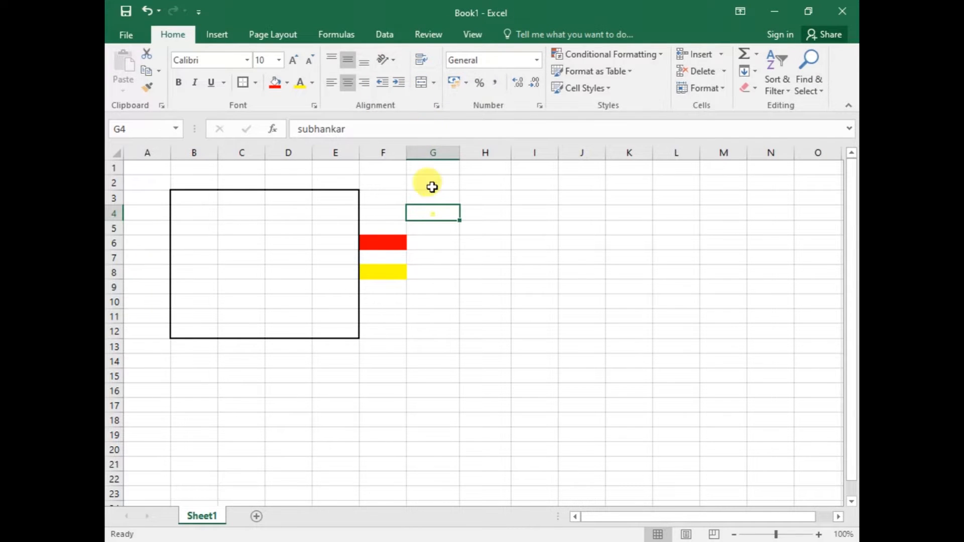
Rotate the text in cell G4 up, switch it to Rotate Text Down, and enlarge row 4 to fit the full text
click(396, 59)
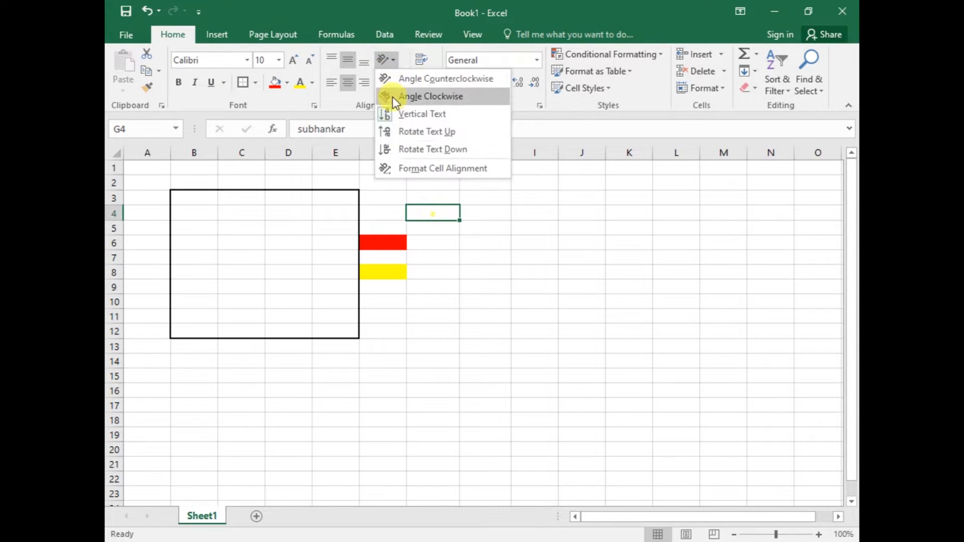
click(402, 148)
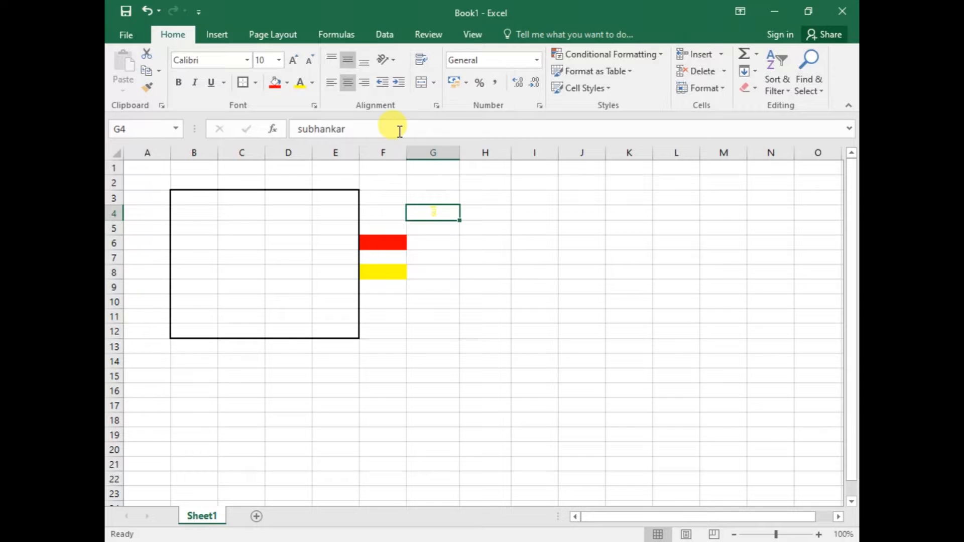
click(393, 59)
click(403, 150)
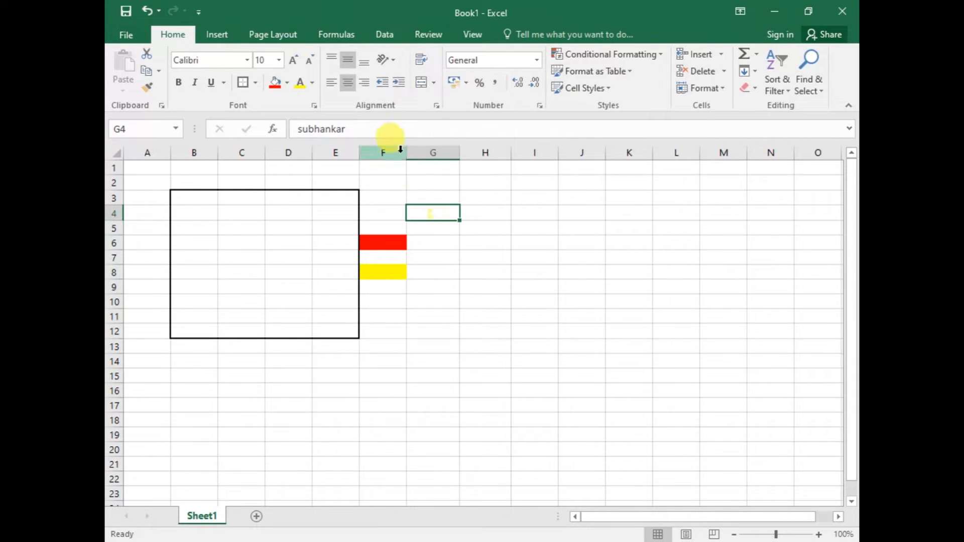
drag(114, 206, 114, 246)
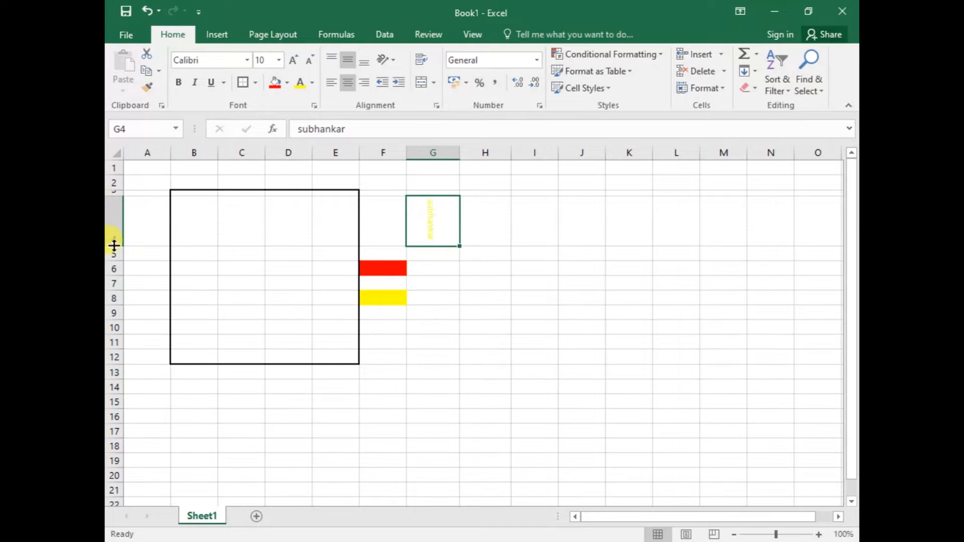
Cycle the enlarged cell G4 through clockwise, counterclockwise, vertical and upward text orientations, ending on Rotate Text Down
click(392, 65)
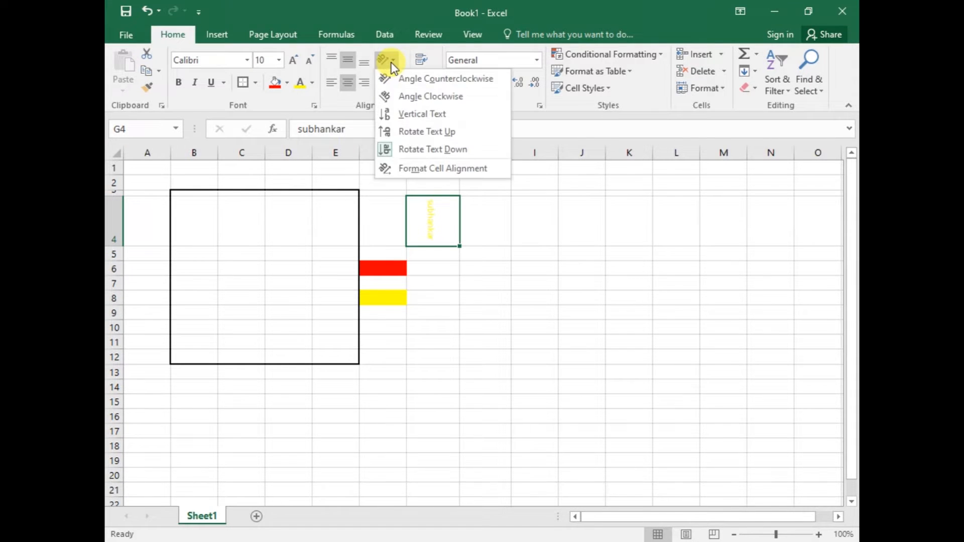
click(399, 91)
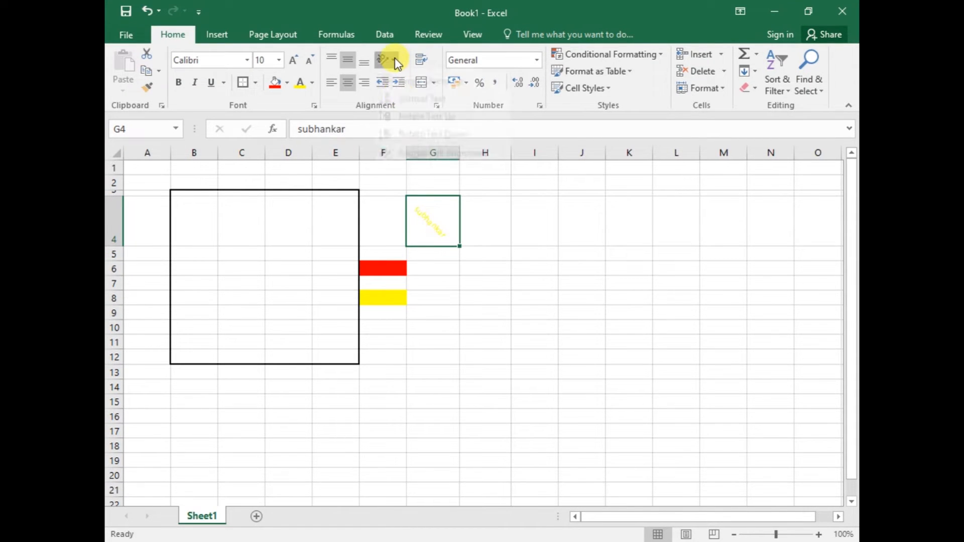
click(393, 60)
click(397, 78)
click(392, 63)
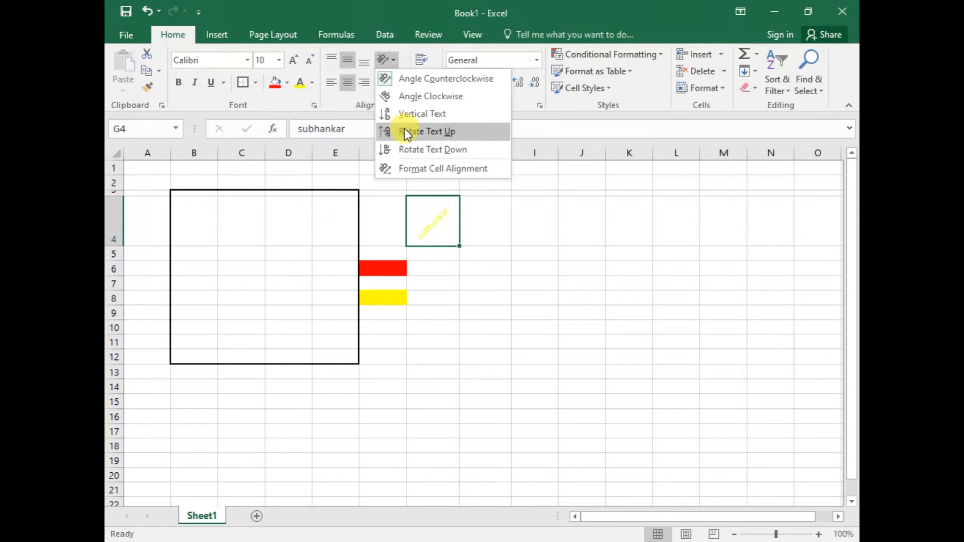
click(402, 114)
click(398, 62)
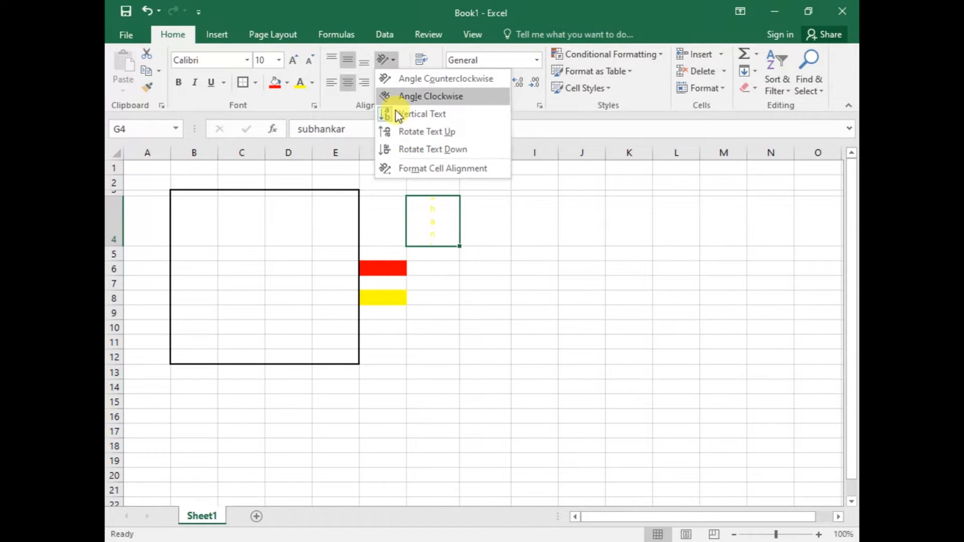
click(402, 133)
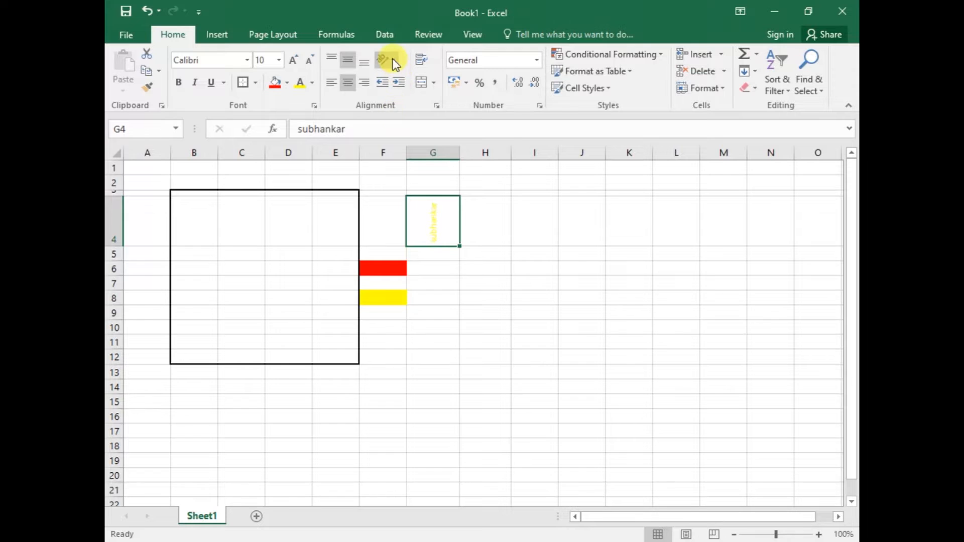
click(393, 60)
click(409, 151)
Align the text in cell G4 right, left and back to centre, and increase its indent
click(363, 84)
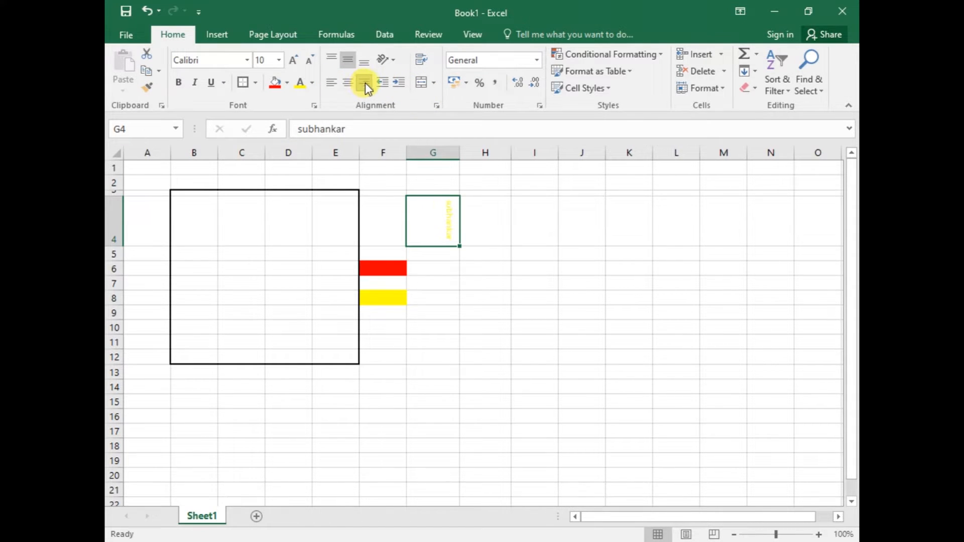
click(332, 86)
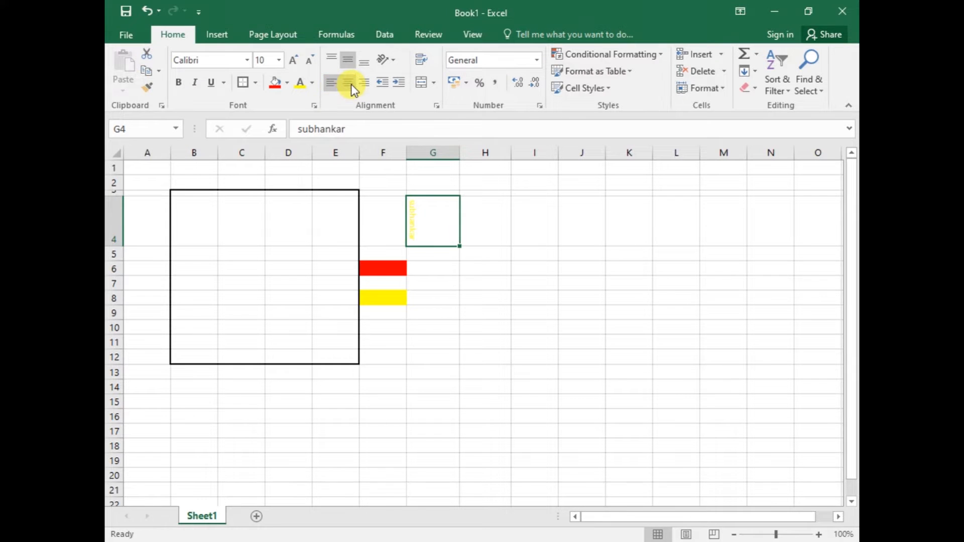
click(351, 84)
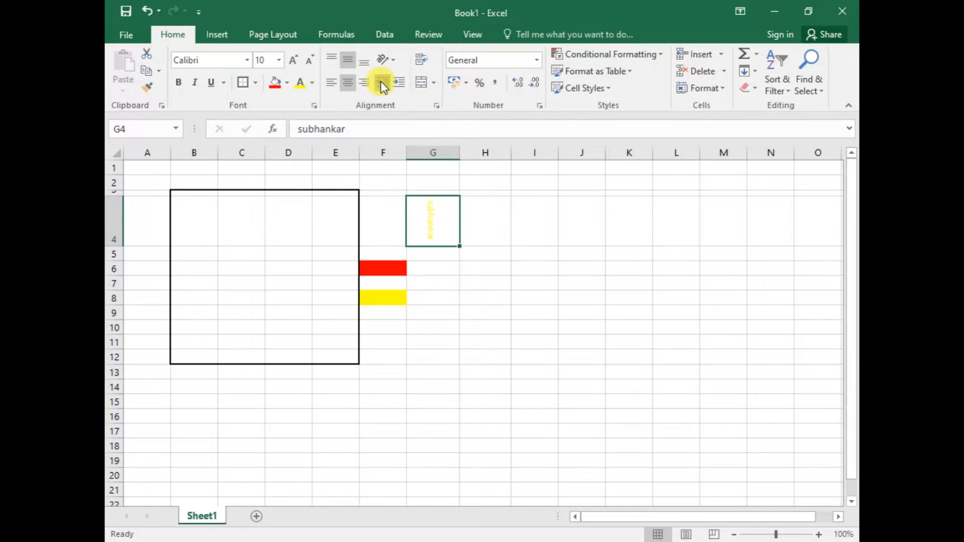
click(396, 85)
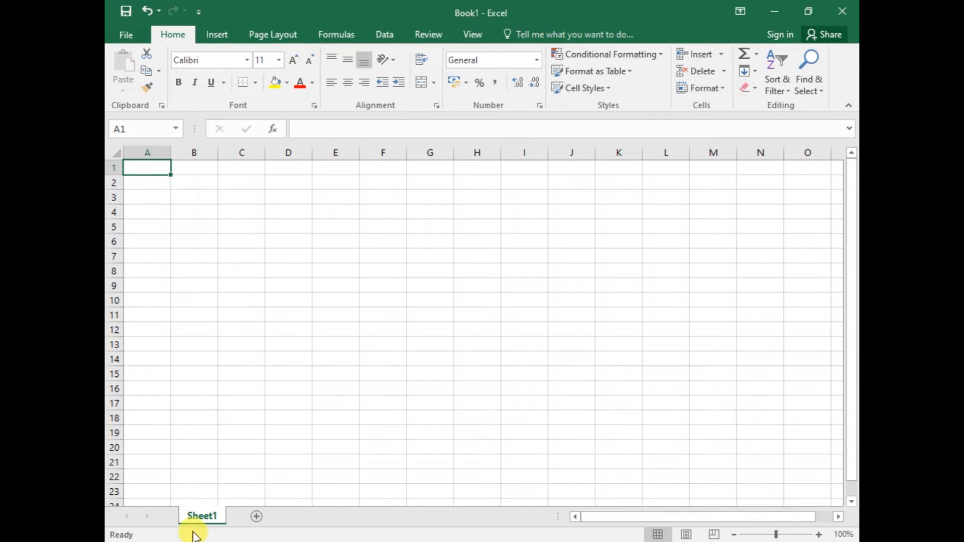
Switch to the desktop, open New Text Document (2) in Notepad, and copy its whole Name, Type 1 and Speed table
click(776, 8)
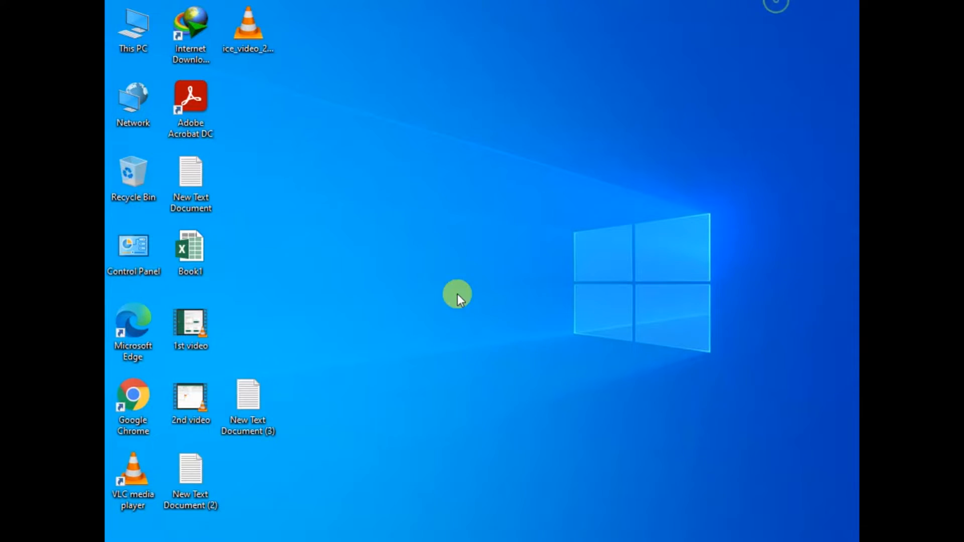
double_click(211, 465)
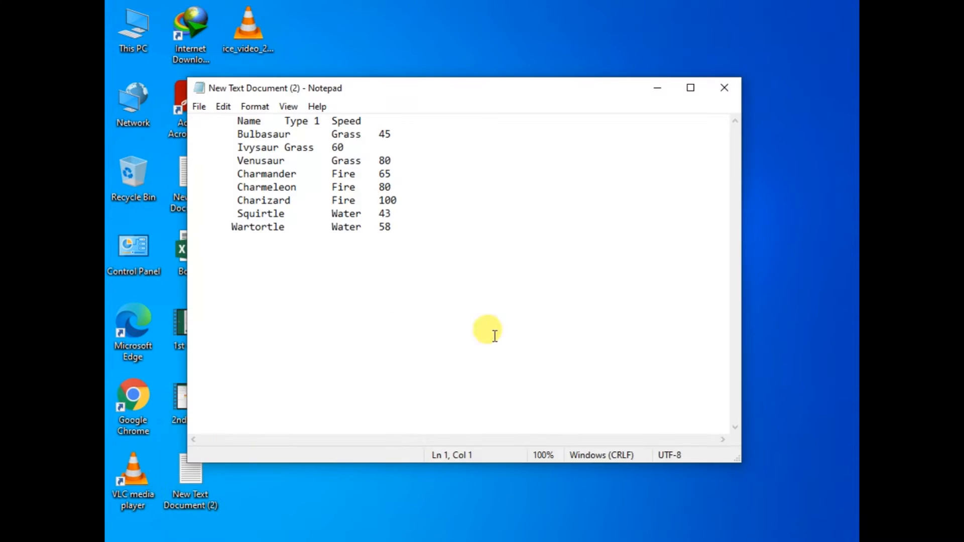
drag(490, 330, 262, 66)
drag(441, 276, 210, 72)
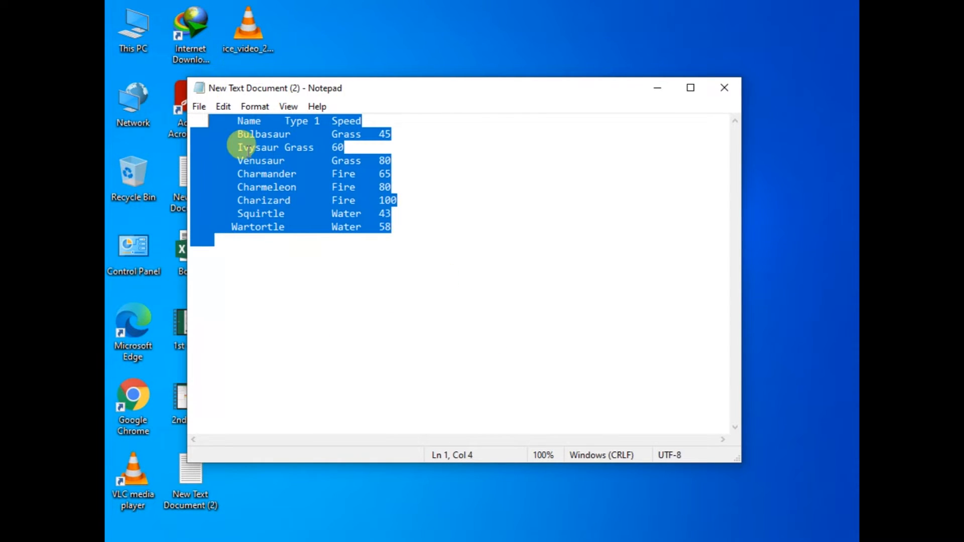
right_click(247, 151)
click(284, 203)
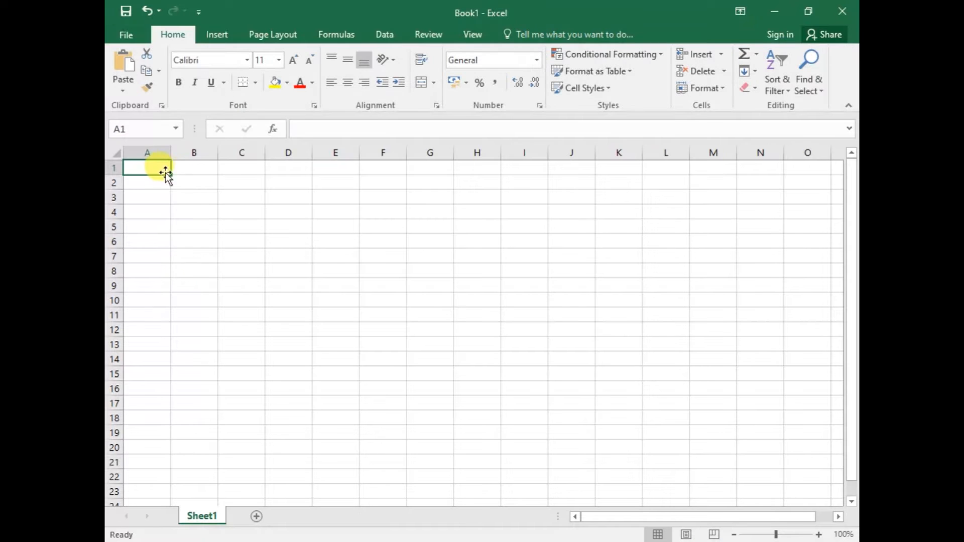
Switch to Excel and paste the copied table into Sheet1 starting at cell A1, accepting the different selection size
drag(164, 172, 436, 460)
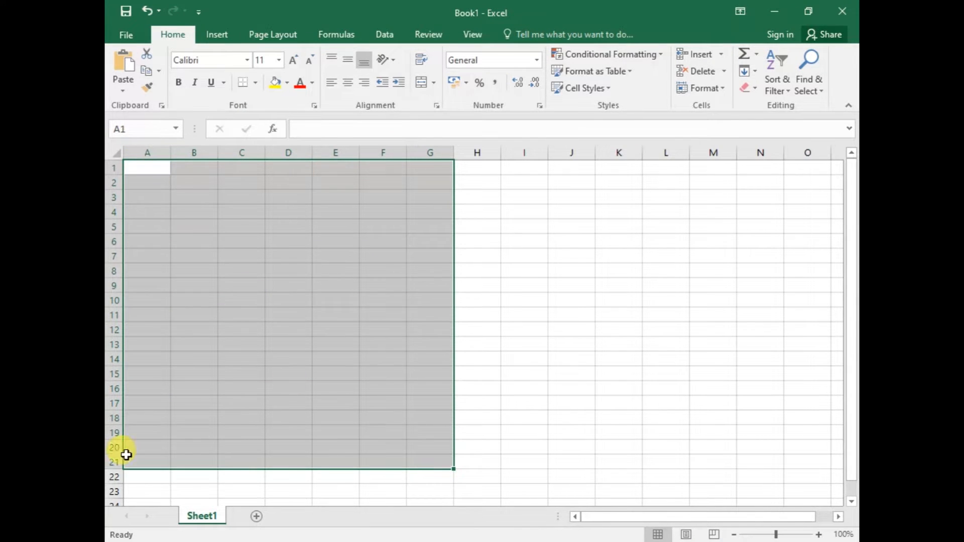
right_click(157, 170)
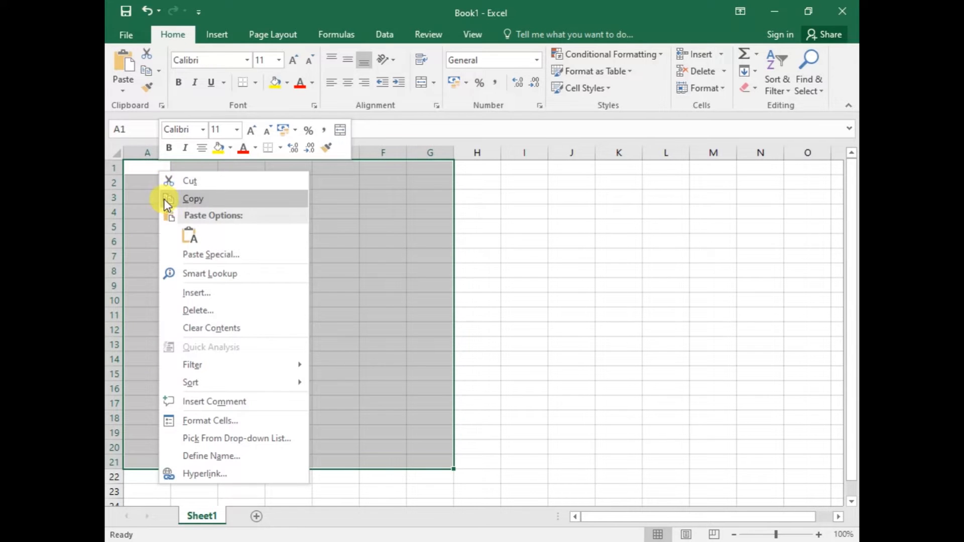
click(186, 234)
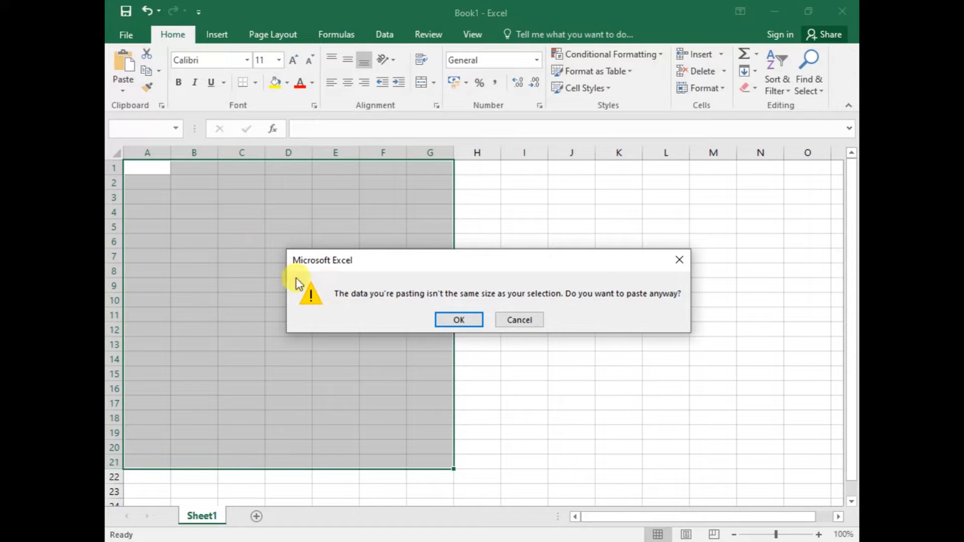
click(447, 324)
click(300, 222)
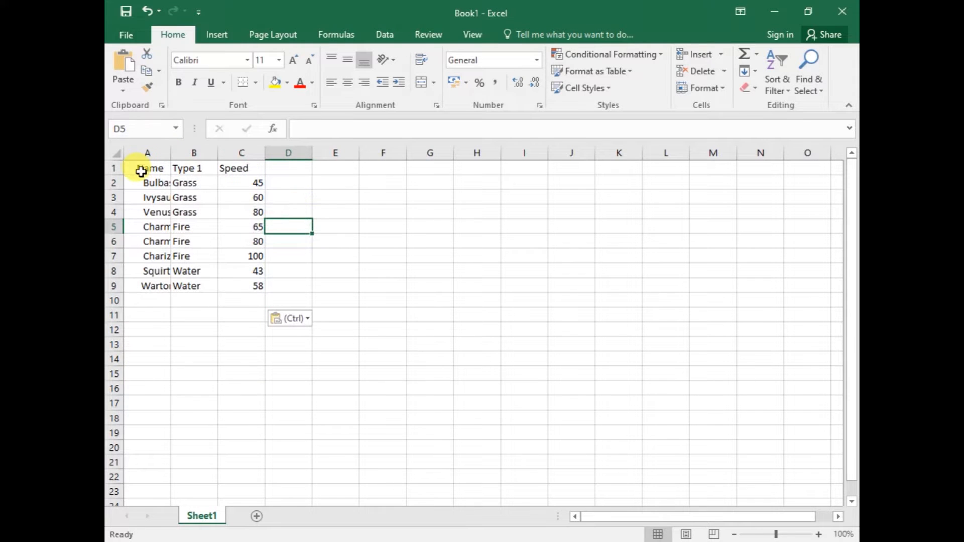
drag(139, 167, 203, 298)
click(317, 318)
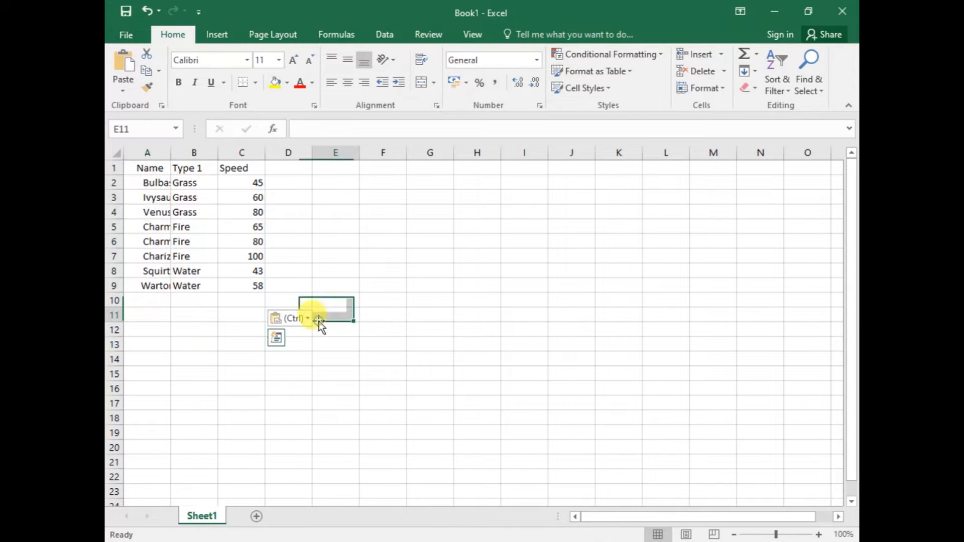
Fit the widths of columns A to C to their contents
double_click(171, 149)
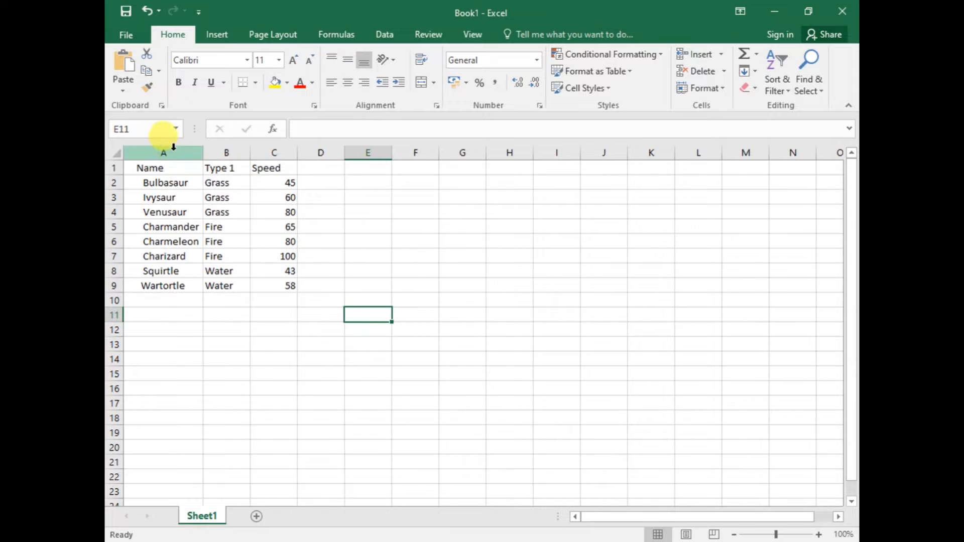
click(276, 182)
click(590, 61)
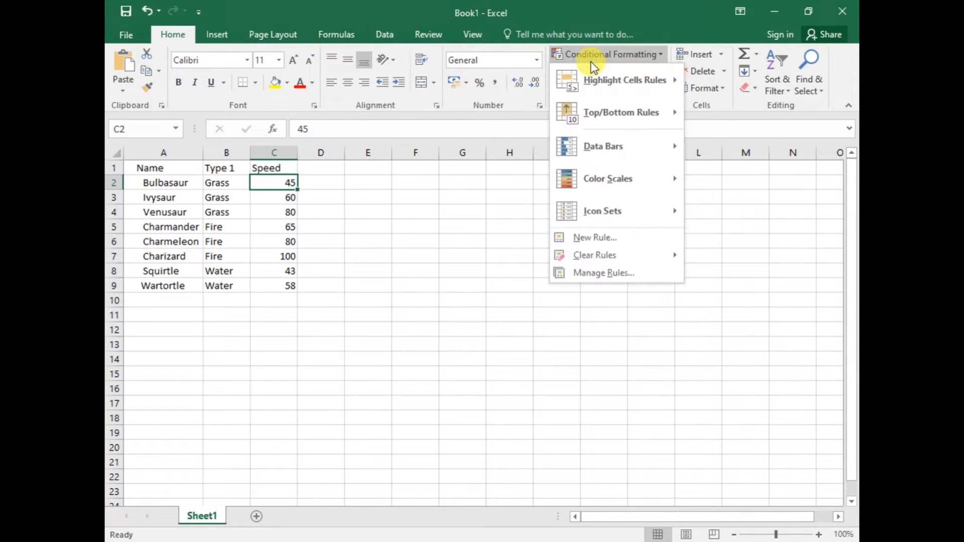
click(595, 49)
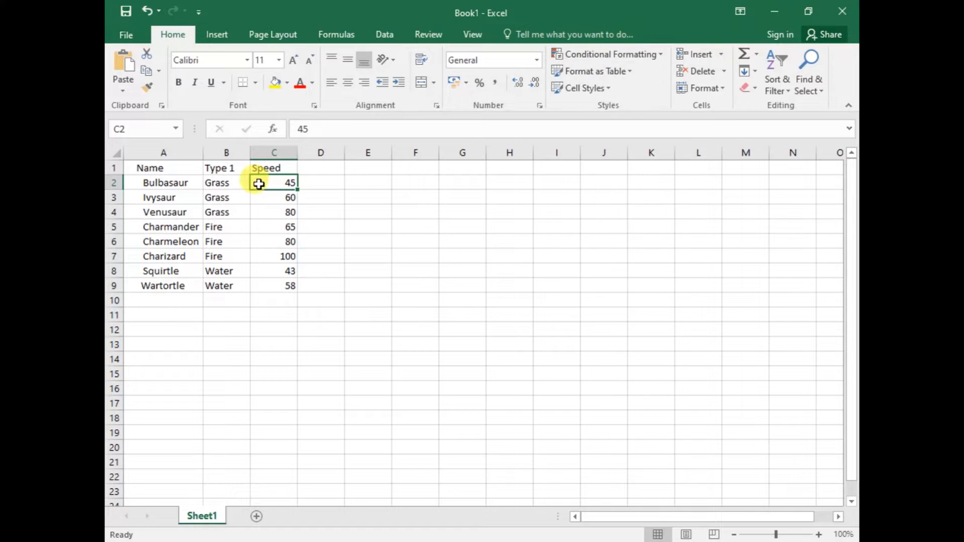
Set up a Greater Than highlight rule with a threshold of 50 on the Speed values in C2:C9
drag(262, 183, 275, 286)
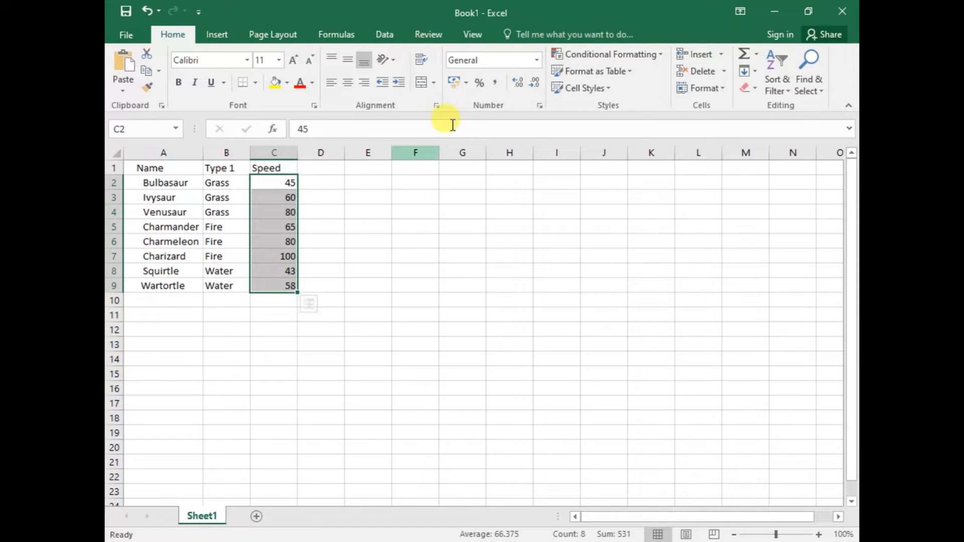
click(616, 53)
mouse_move(605, 80)
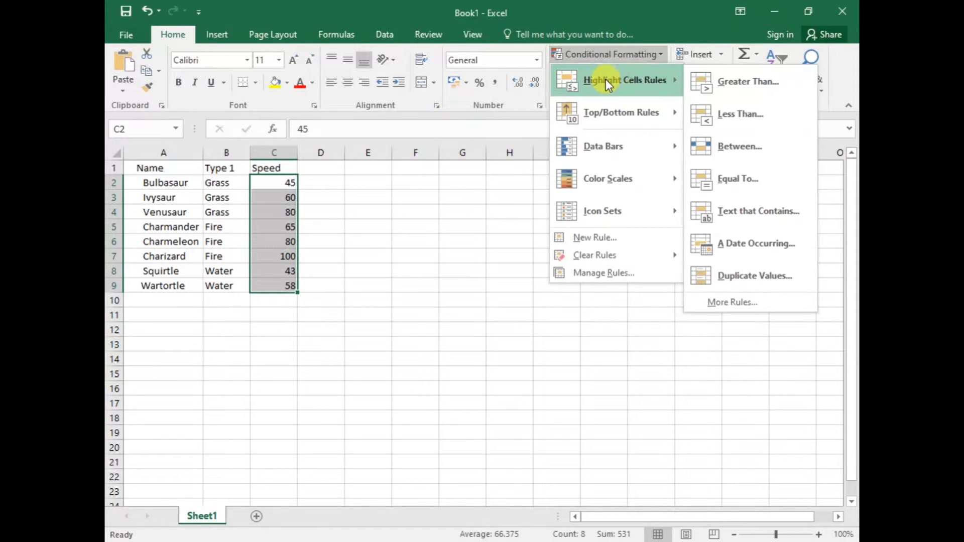
click(735, 82)
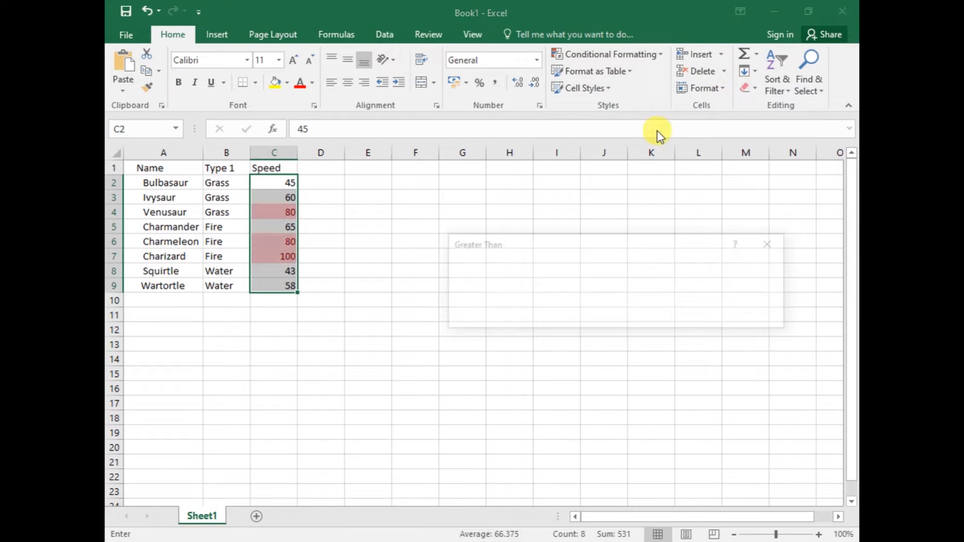
drag(505, 251, 495, 245)
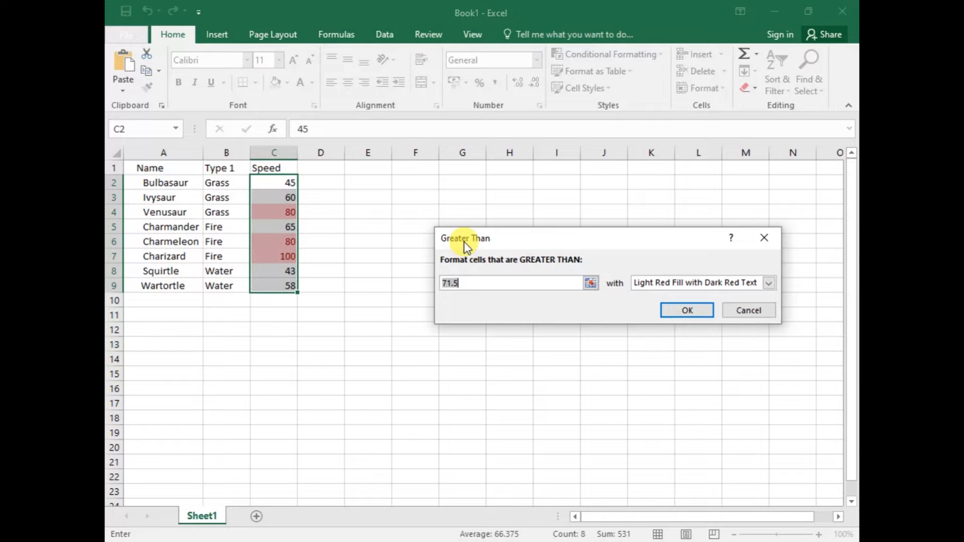
text(50)
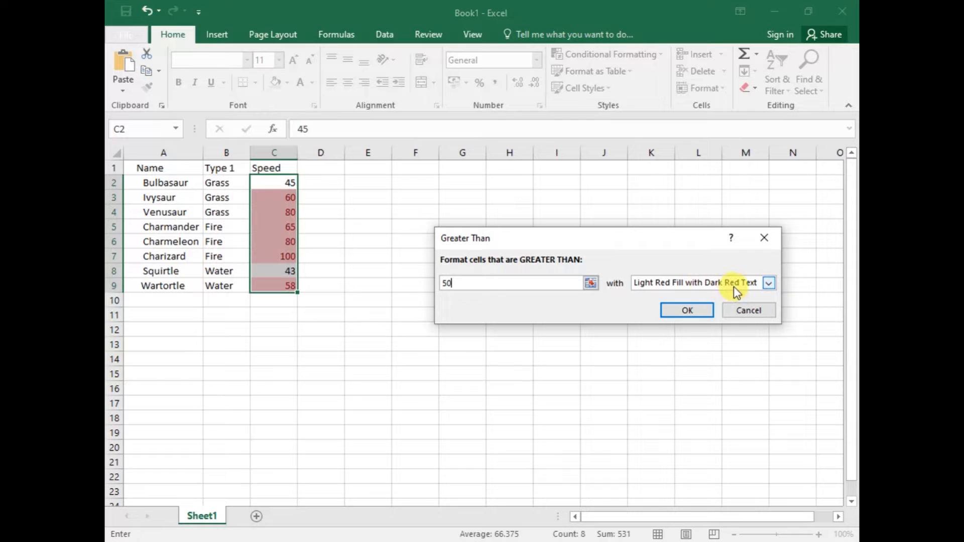
Try the rule's green, light red with dark red text and yellow formats, ending on Light Red Fill
click(767, 282)
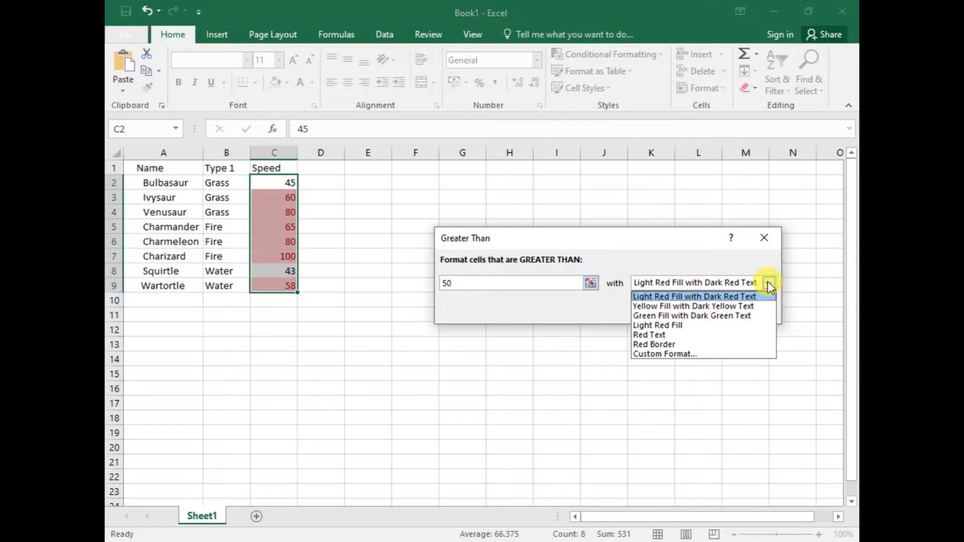
click(679, 316)
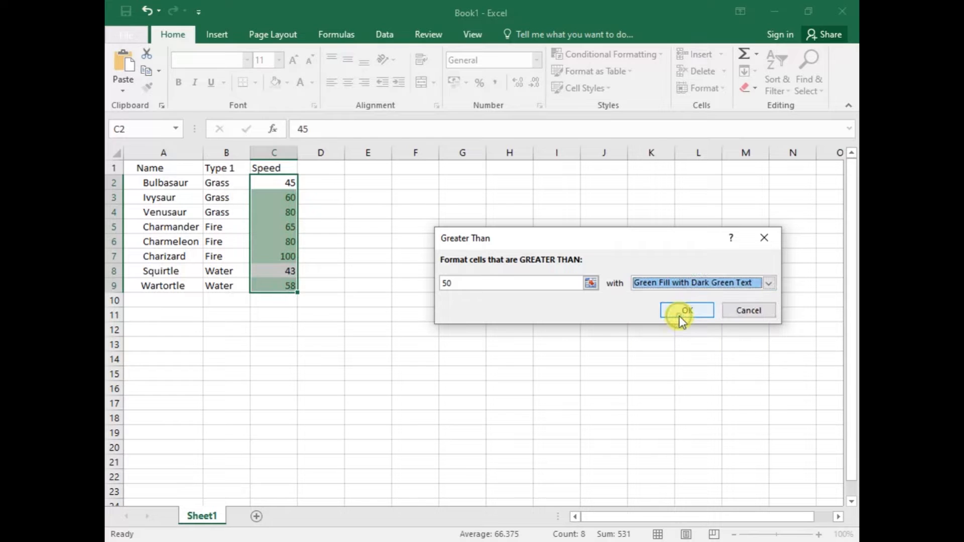
click(769, 283)
click(732, 297)
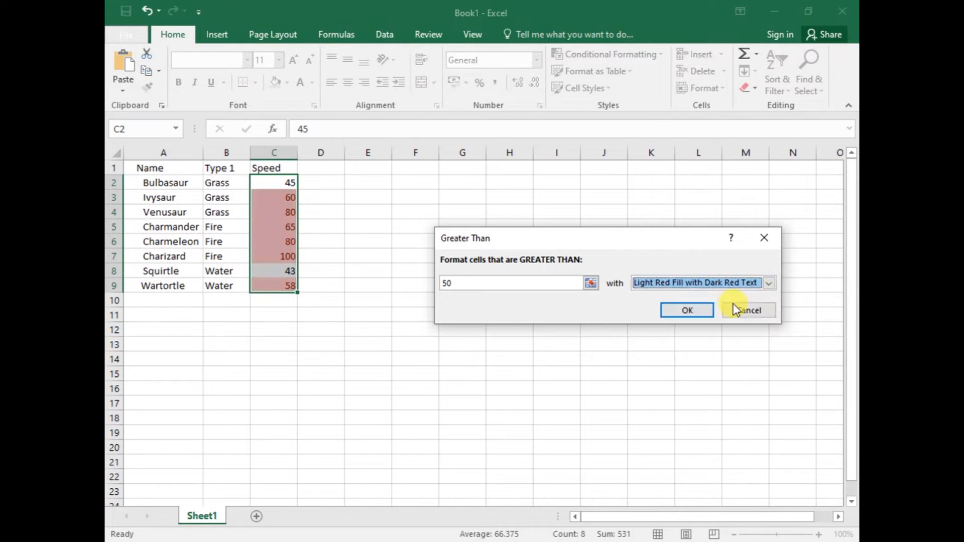
click(746, 284)
click(731, 297)
click(743, 280)
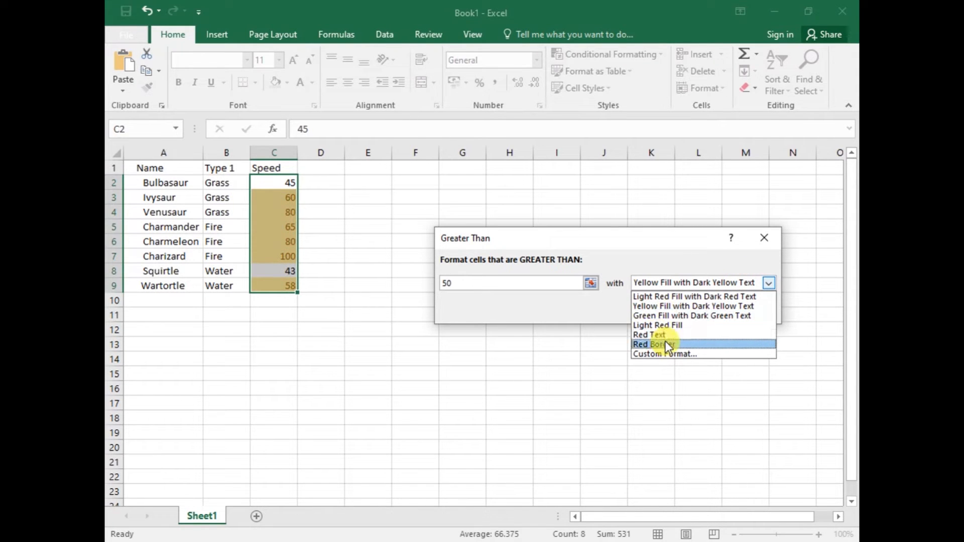
click(667, 326)
click(718, 279)
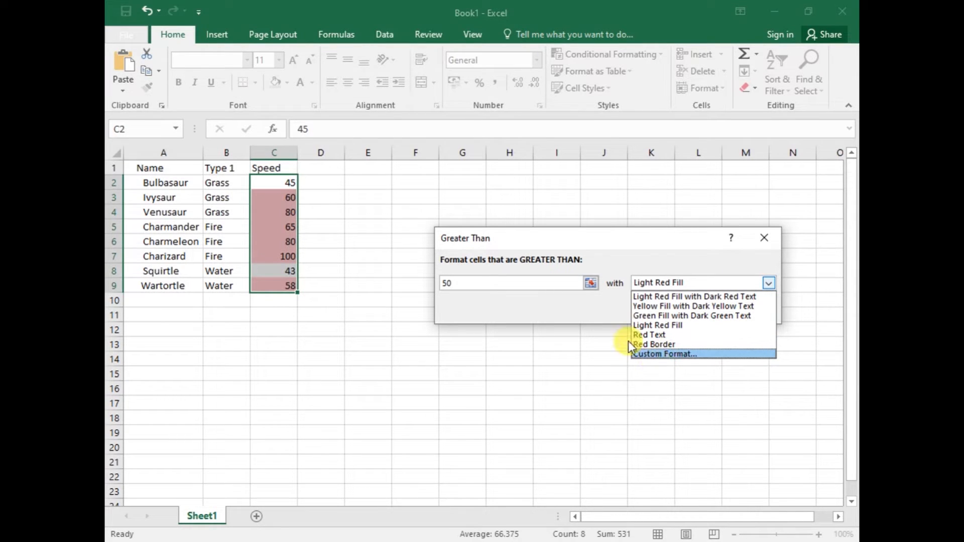
click(662, 283)
Set the Greater Than threshold to 60 and cancel the rule
drag(466, 282, 397, 284)
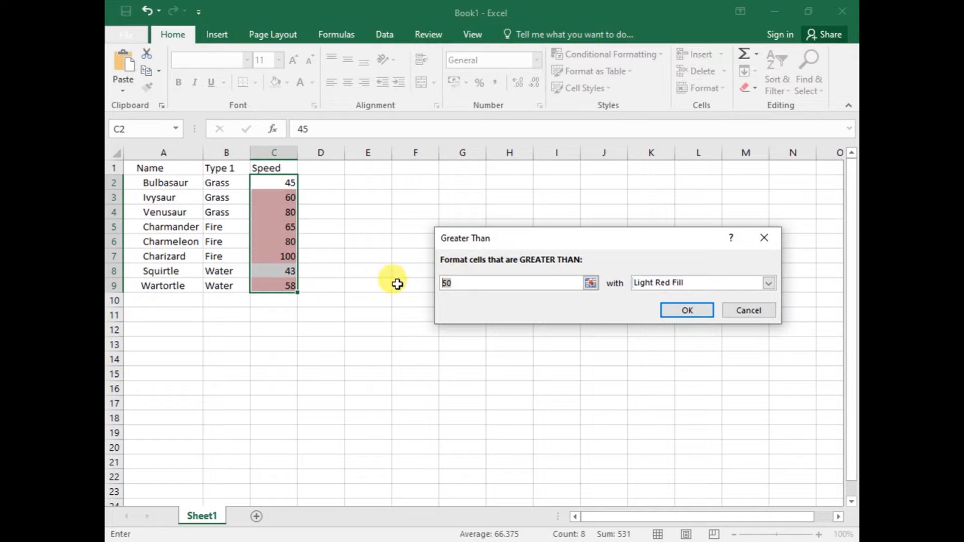
text(60)
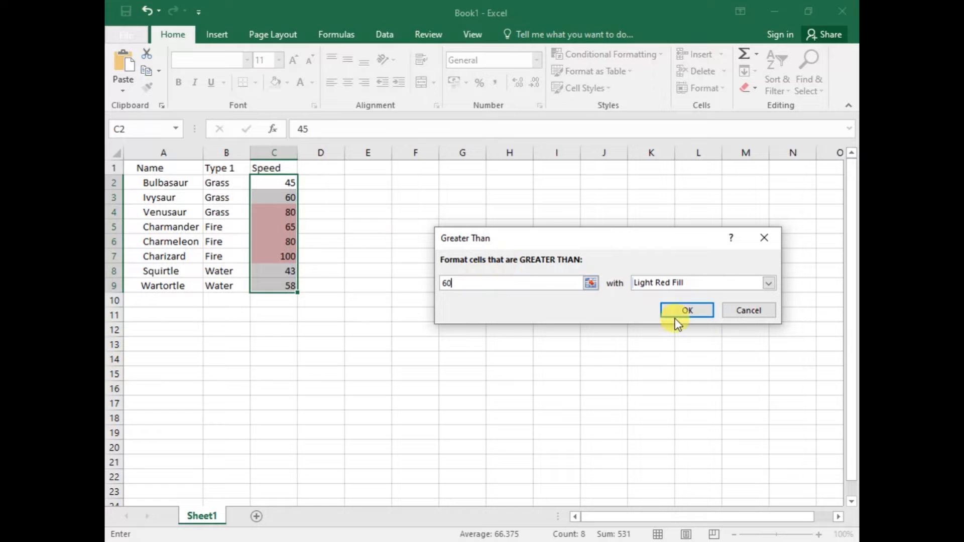
click(729, 316)
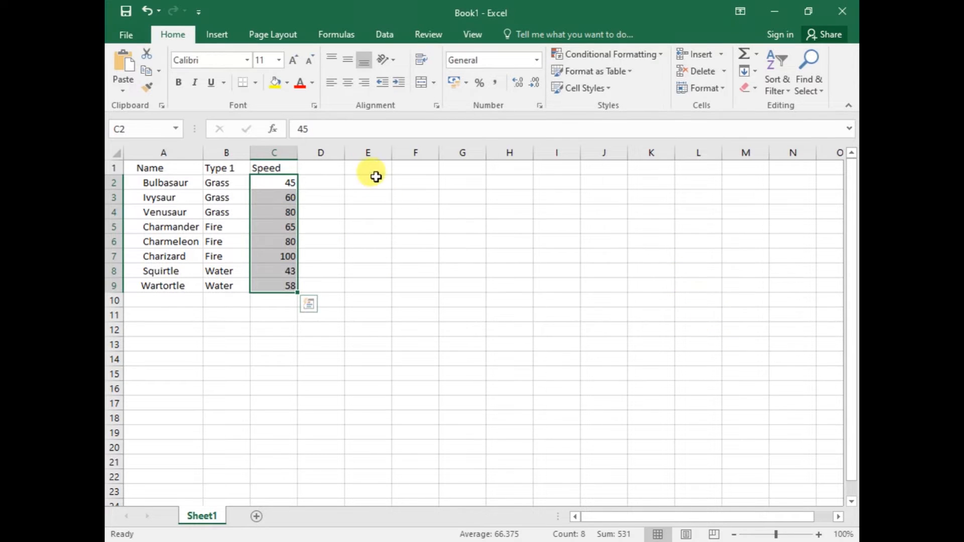
Try a Less Than highlight rule with a threshold of 50 on the Speed values in C2:C9
click(610, 53)
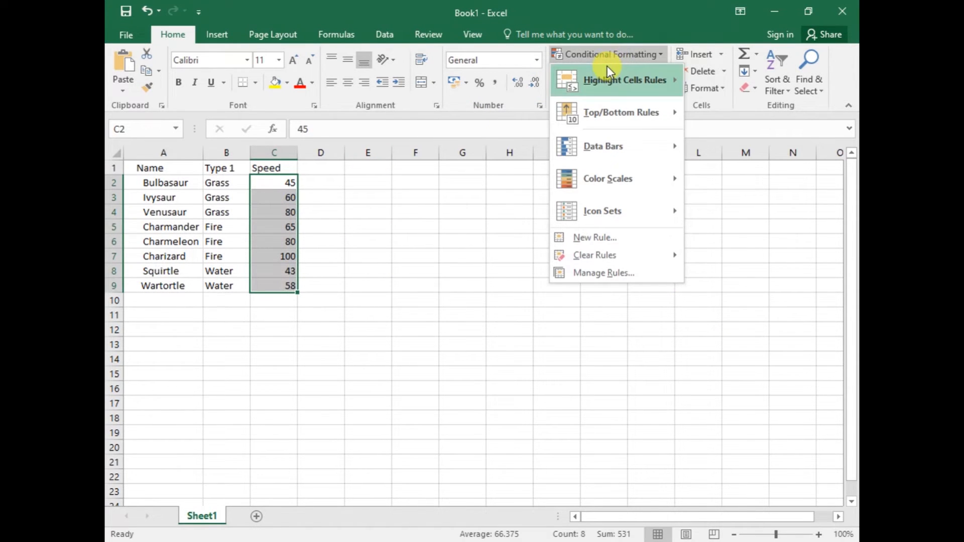
mouse_move(610, 80)
click(739, 119)
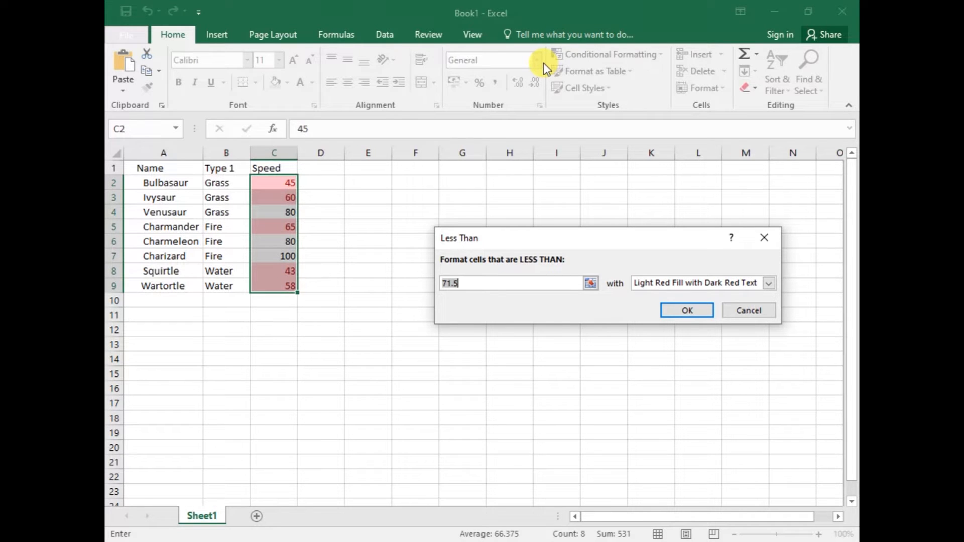
text(50)
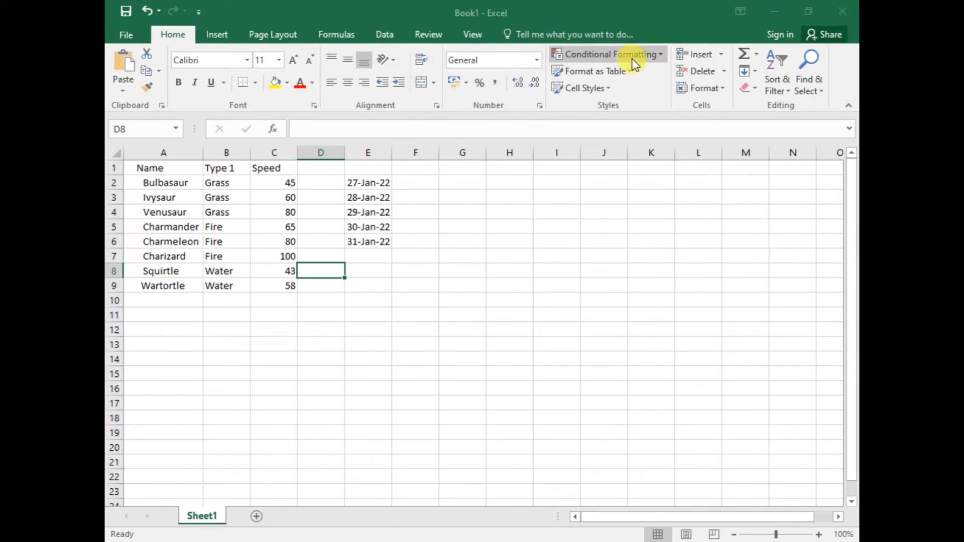
click(632, 55)
mouse_move(625, 88)
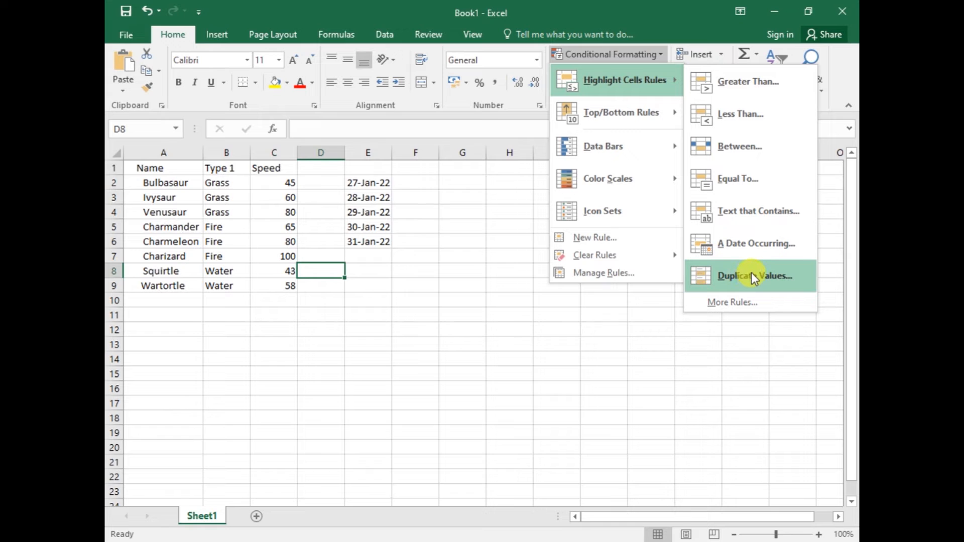
click(780, 322)
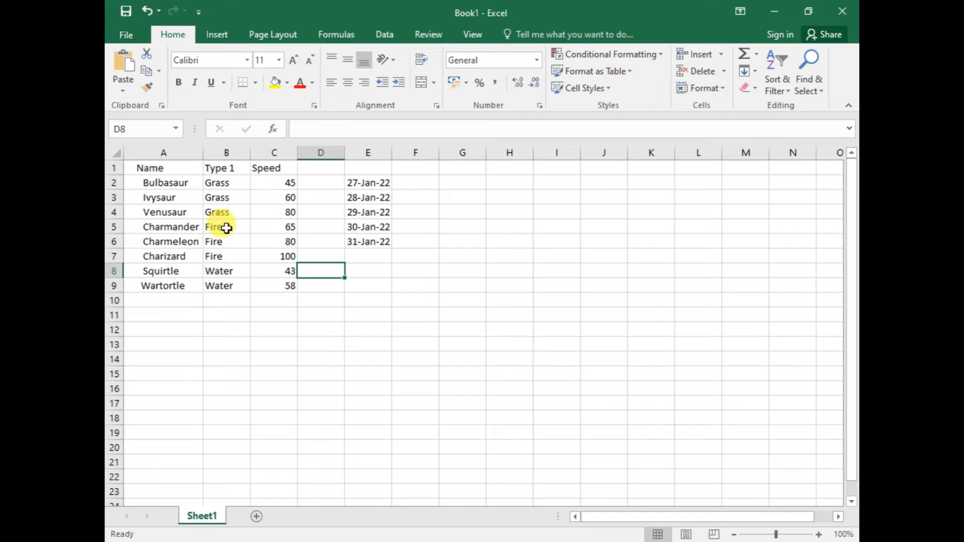
Try a Duplicate Values highlight rule with Light Red Fill with Dark Red Text on the Type 1 entries in B2:B9
drag(213, 182, 220, 282)
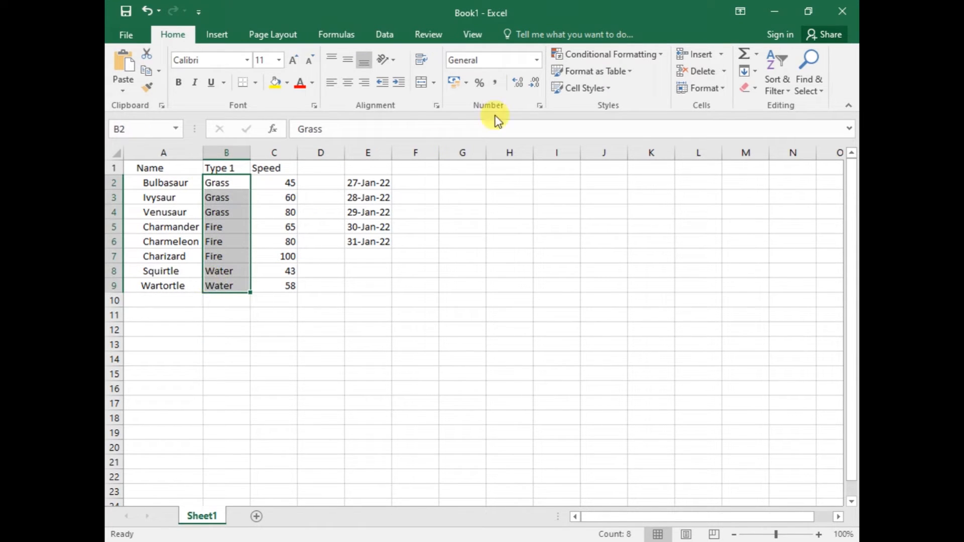
click(586, 53)
mouse_move(615, 77)
click(755, 276)
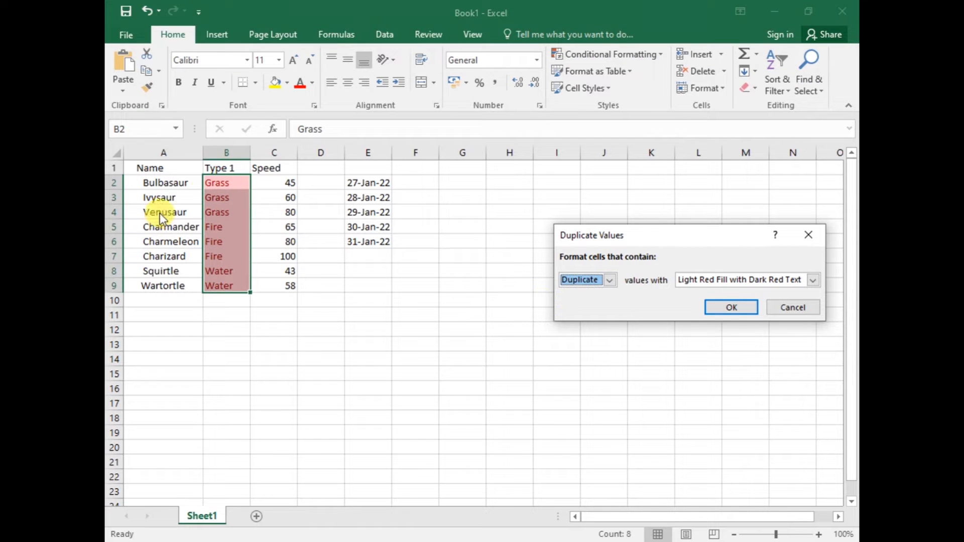
Switch the rule to Unique values and back to Duplicate, and cancel it
click(609, 280)
click(586, 303)
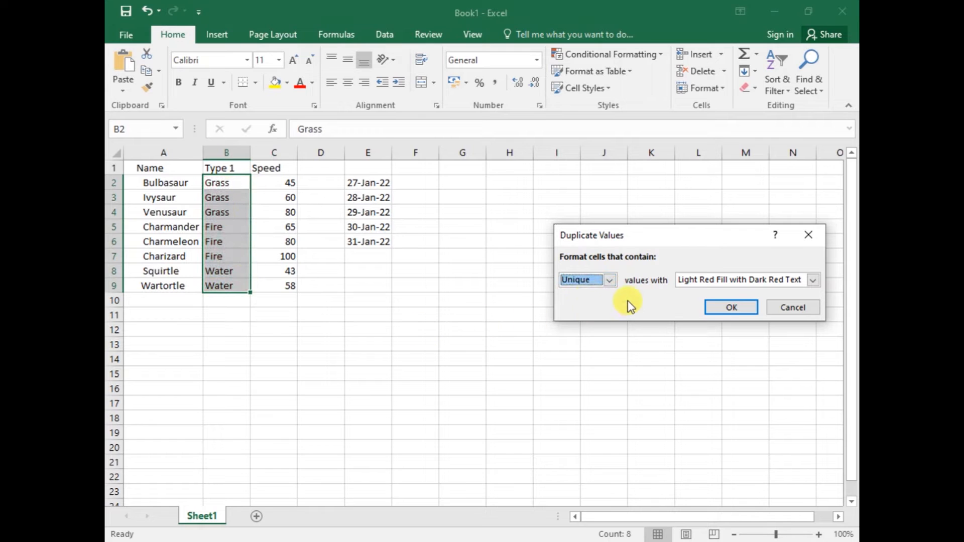
click(611, 280)
click(598, 284)
click(600, 282)
click(601, 293)
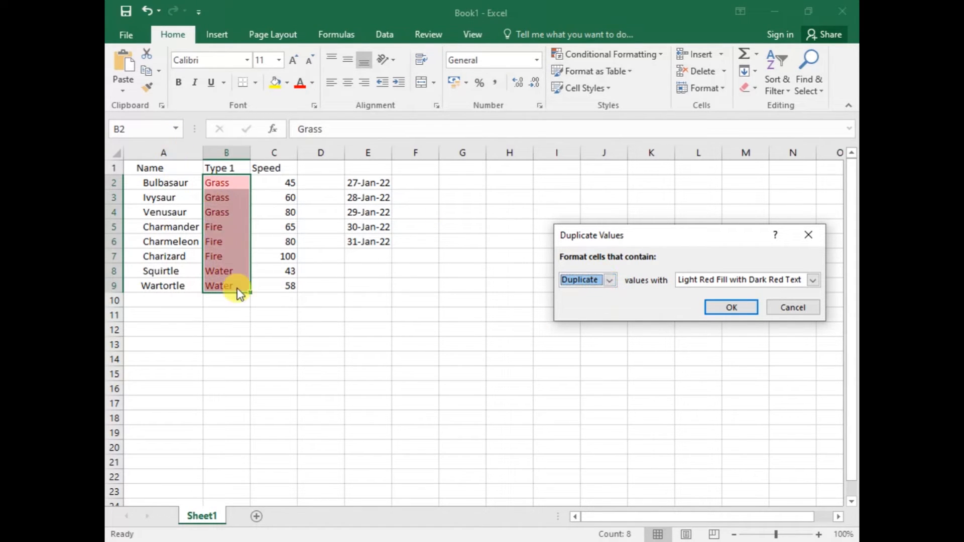
click(787, 309)
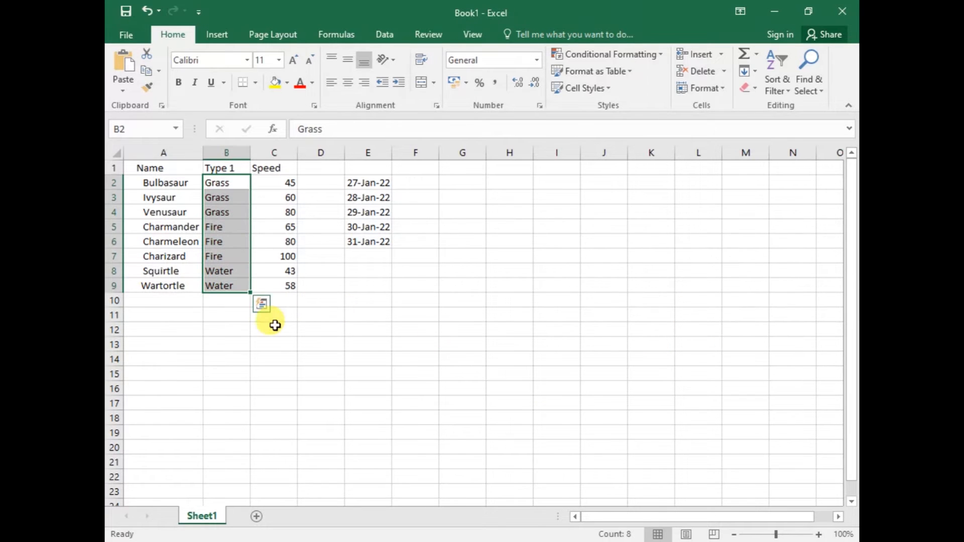
click(274, 327)
click(213, 303)
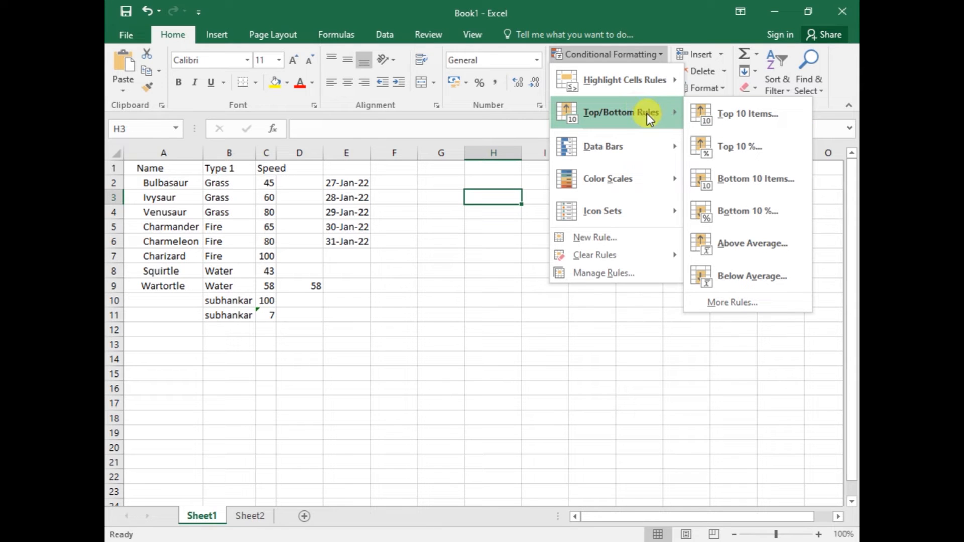
Enter 1 and 2 in cells H3 and H4 and extend the series down to 10 in H12
click(502, 201)
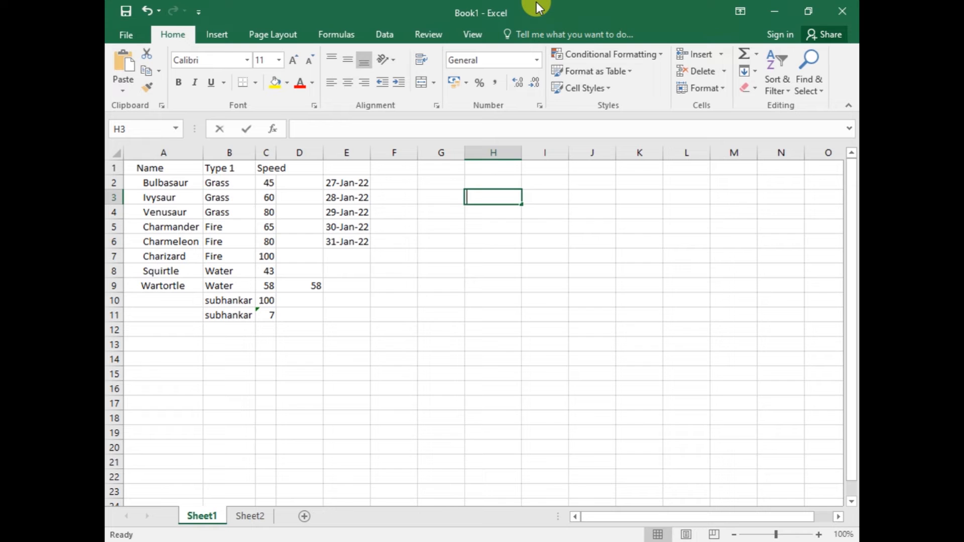
text(1)
key(Return)
text(2)
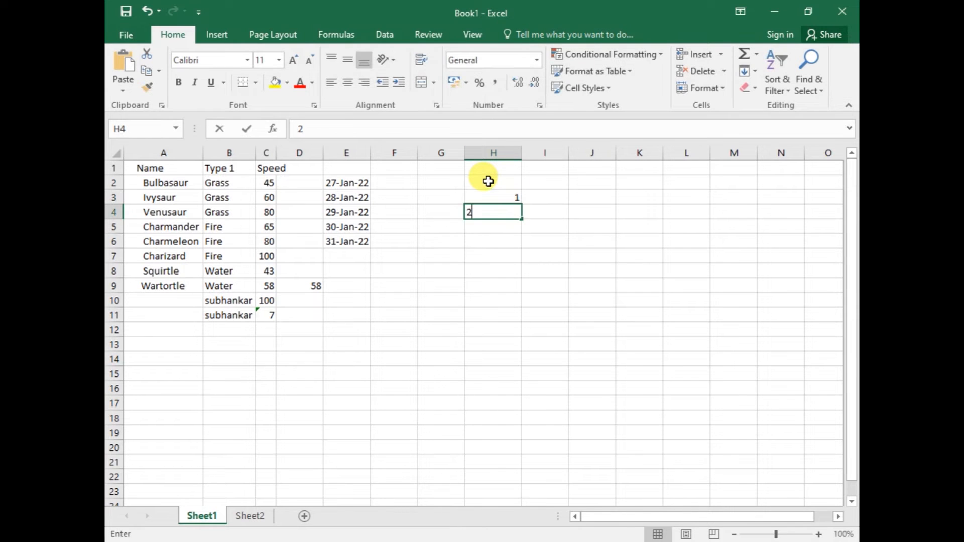
click(500, 197)
drag(504, 202, 523, 335)
click(516, 200)
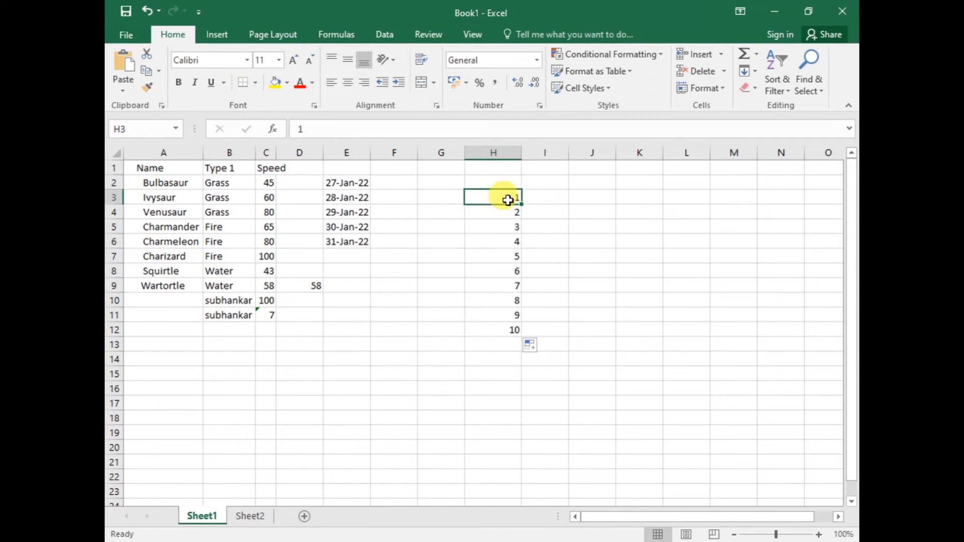
Try a Top 10 Items rule on the number series in H3:H12, lowering the item count to 9, and cancel it
drag(508, 198, 492, 326)
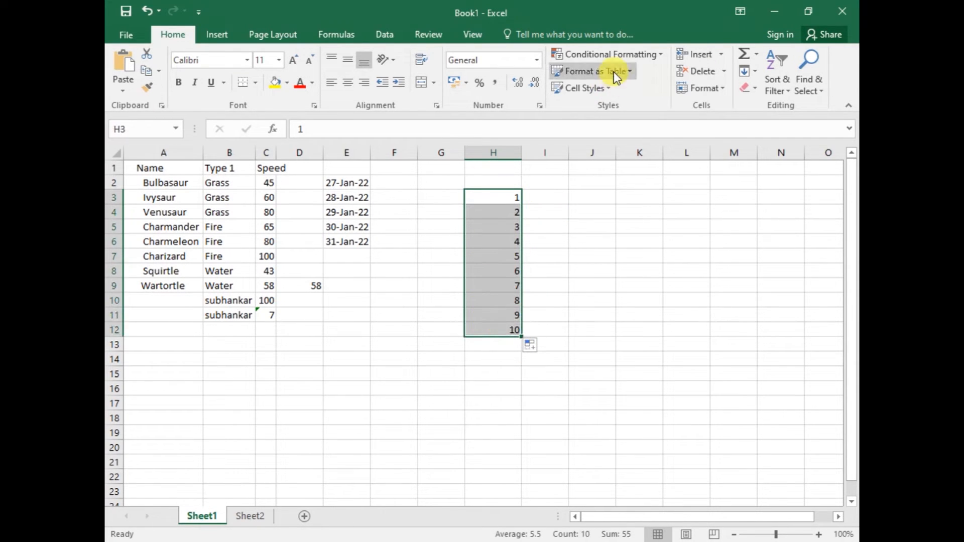
click(612, 54)
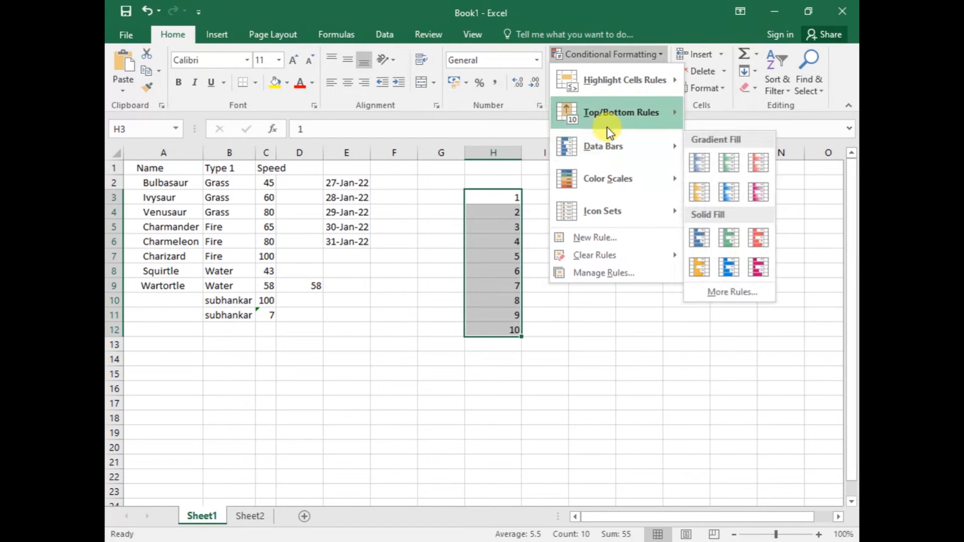
mouse_move(608, 124)
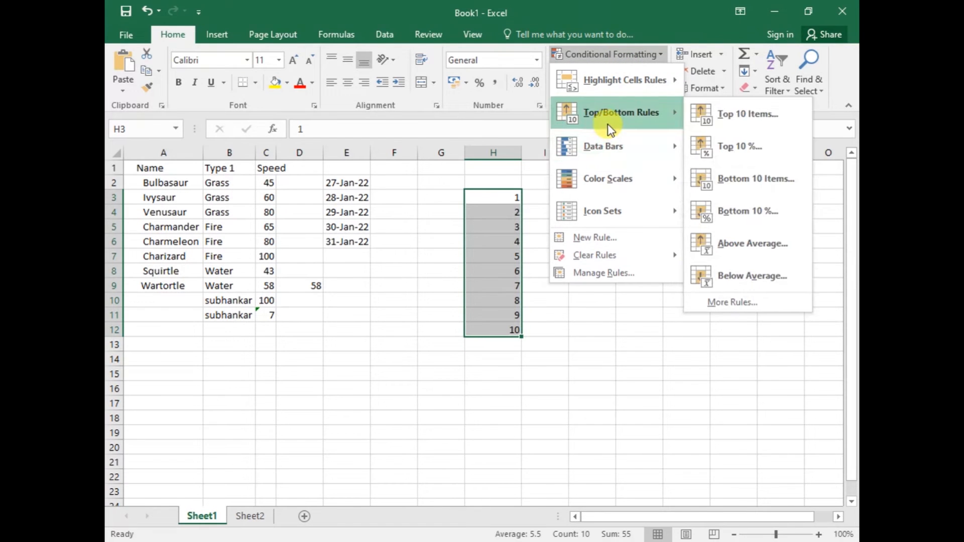
click(731, 114)
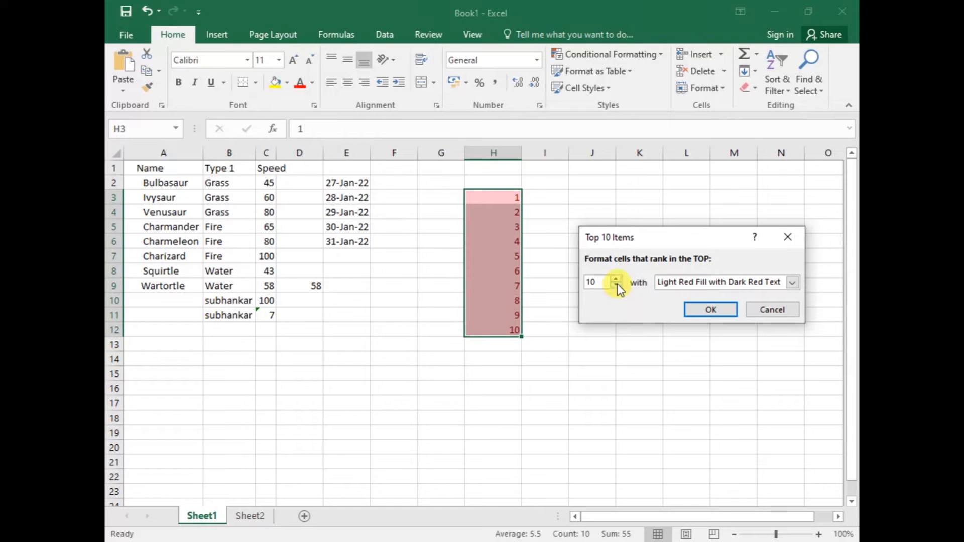
click(615, 285)
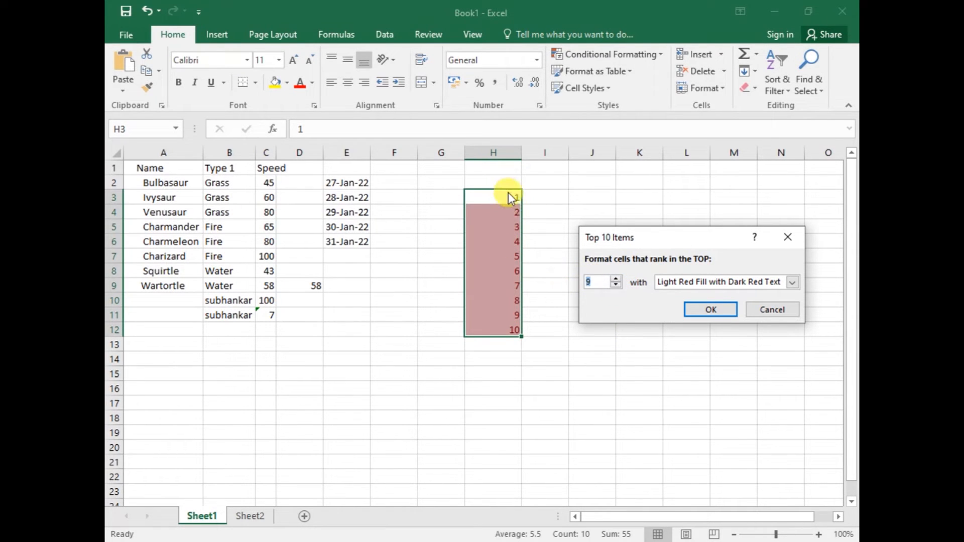
click(615, 284)
click(775, 309)
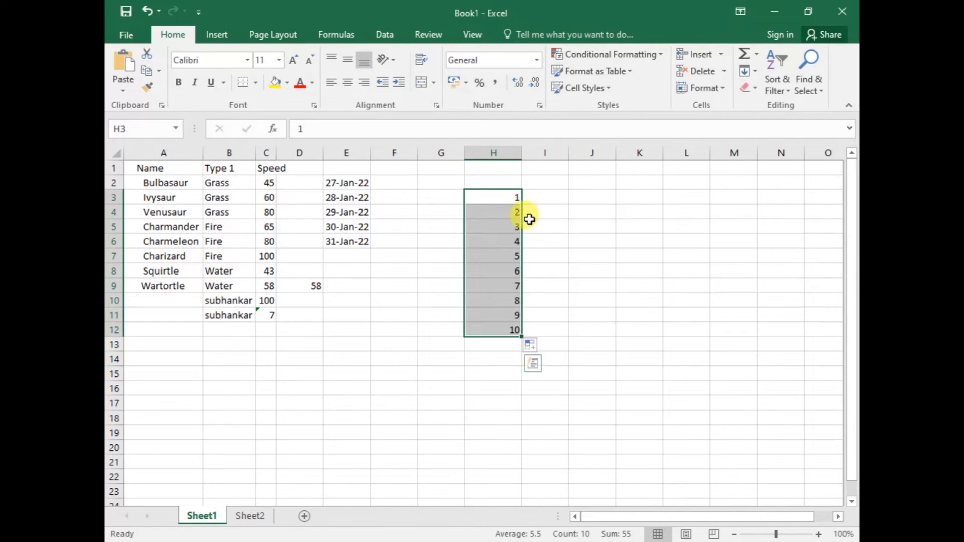
Try a Top 10% rule on H3:H12, raising the percentage in stages through 20, 31 and 70 to 100, and cancel it
click(621, 57)
mouse_move(621, 114)
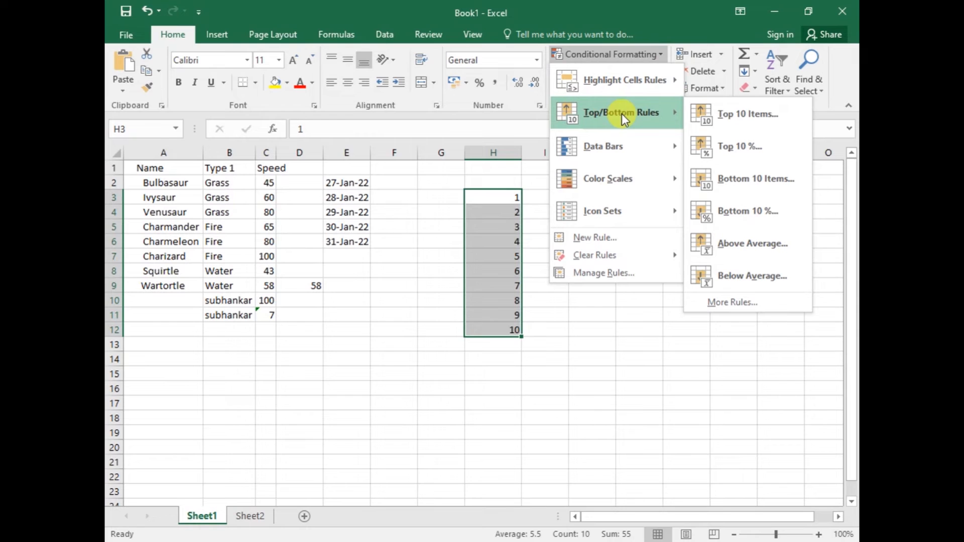
click(740, 147)
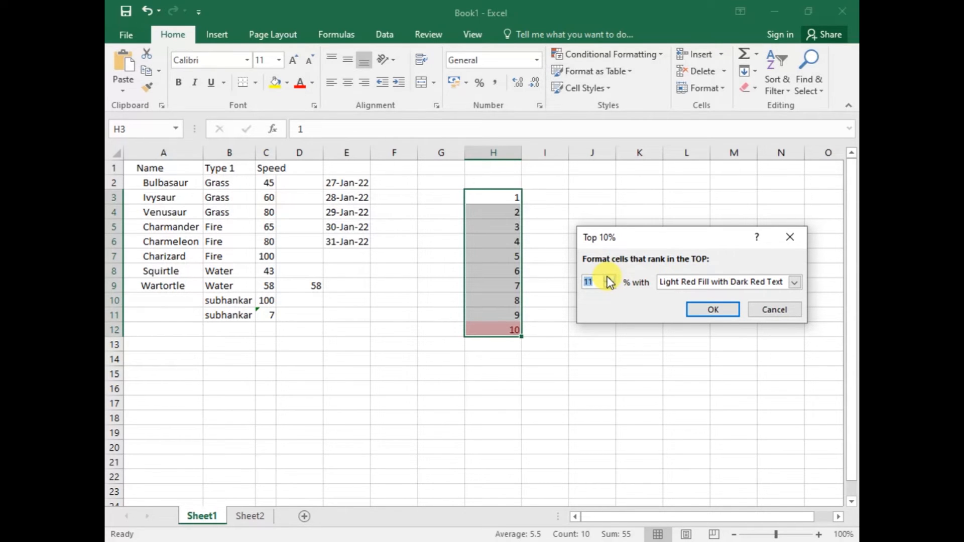
click(609, 278)
click(609, 278)
click(608, 278)
click(608, 278)
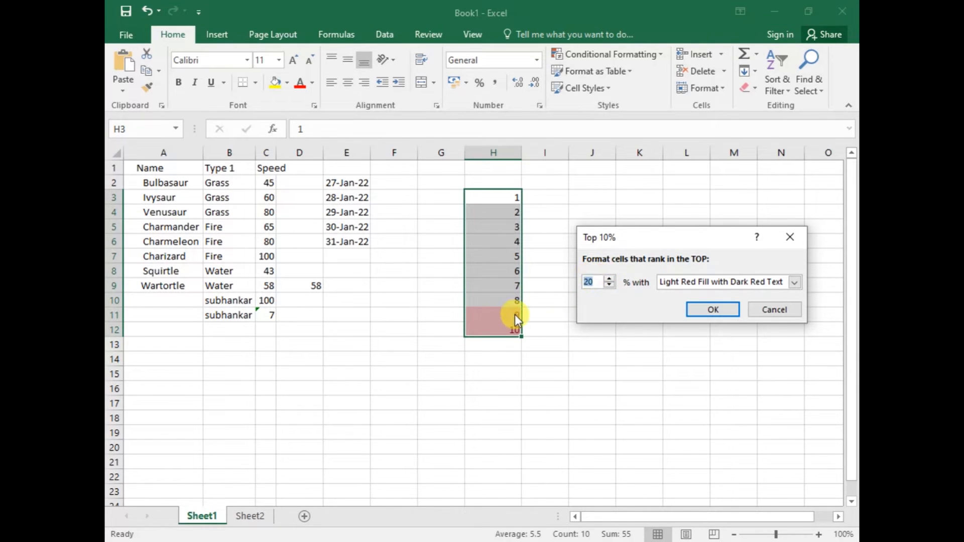
click(608, 278)
click(613, 279)
click(613, 280)
click(613, 280)
click(613, 279)
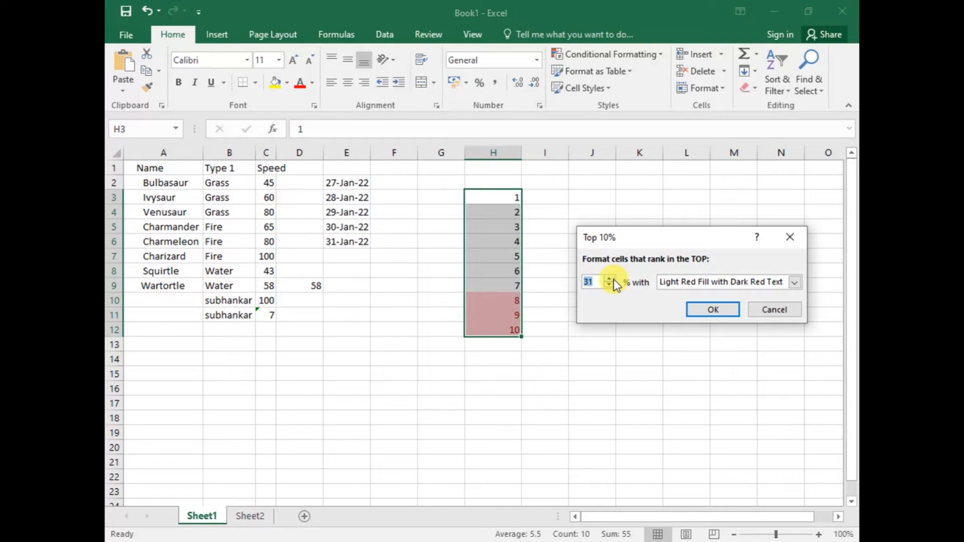
click(610, 279)
click(610, 280)
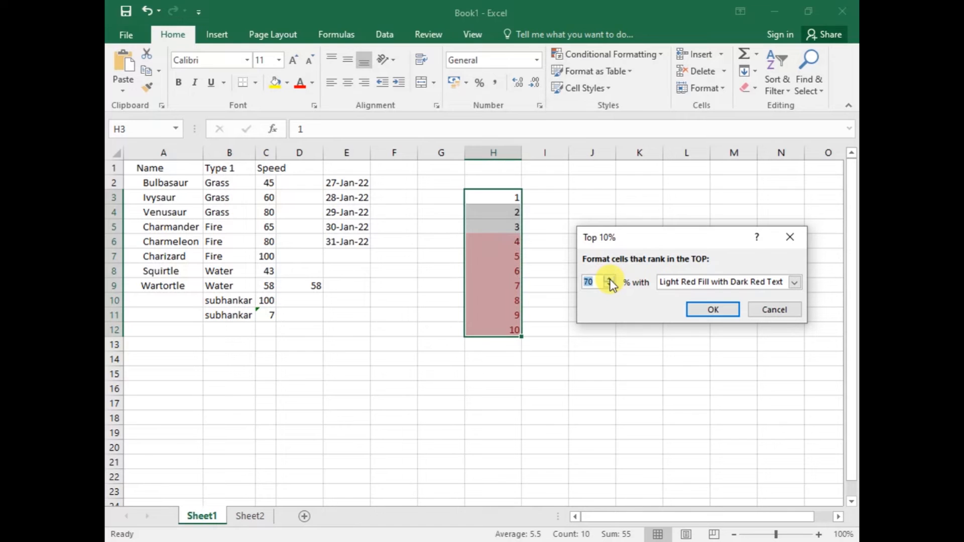
click(611, 280)
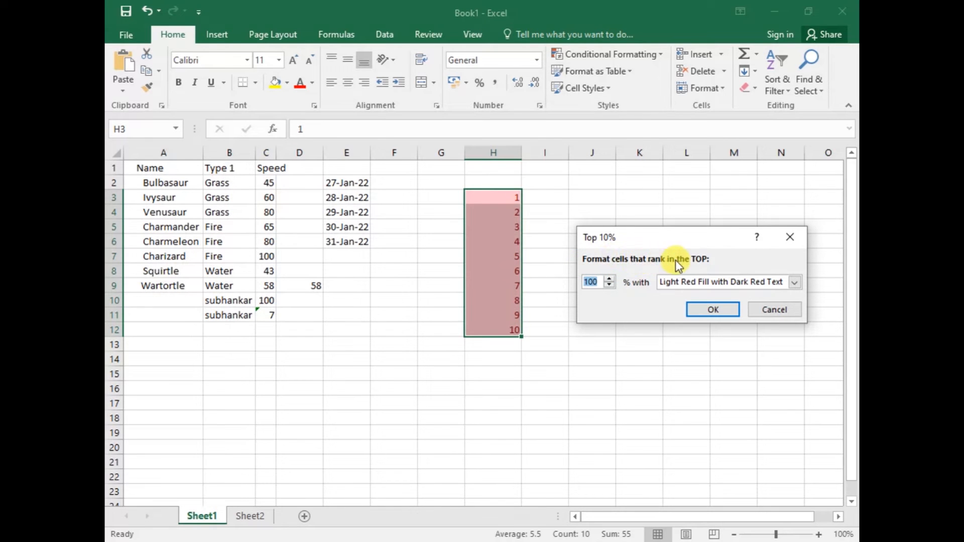
click(766, 306)
Try a Bottom 10 Items rule on H3:H12, lowering the item count and raising it back to 9, and cancel it
click(653, 55)
mouse_move(627, 111)
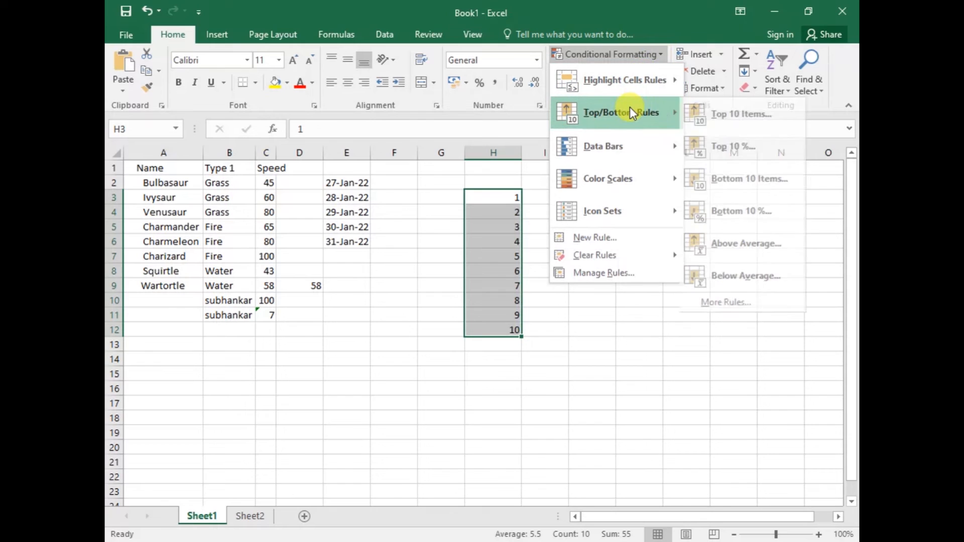
click(768, 187)
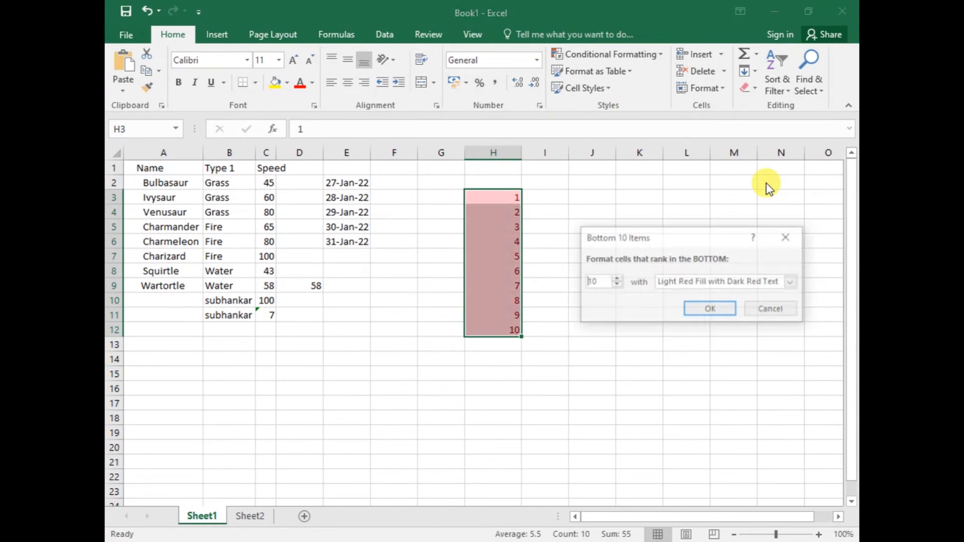
click(614, 285)
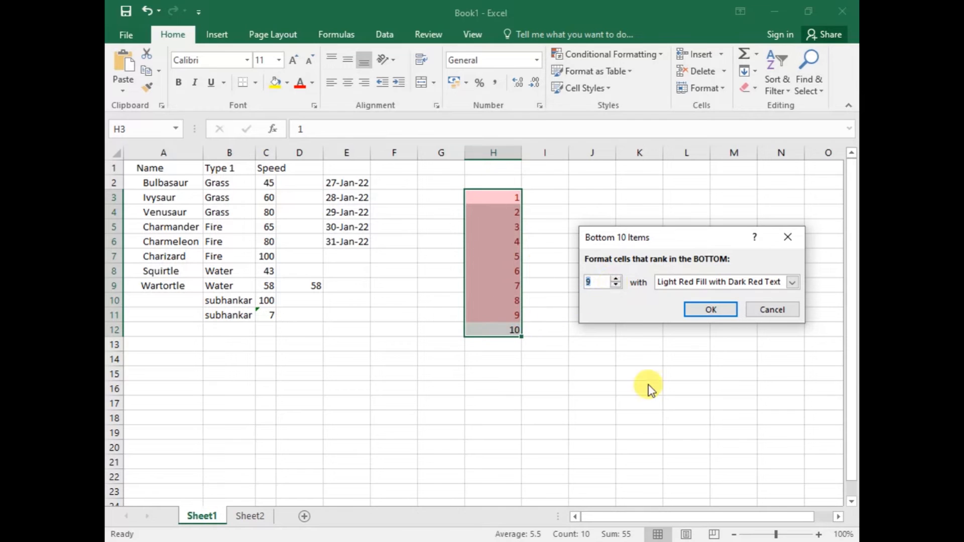
click(615, 285)
click(616, 285)
click(615, 285)
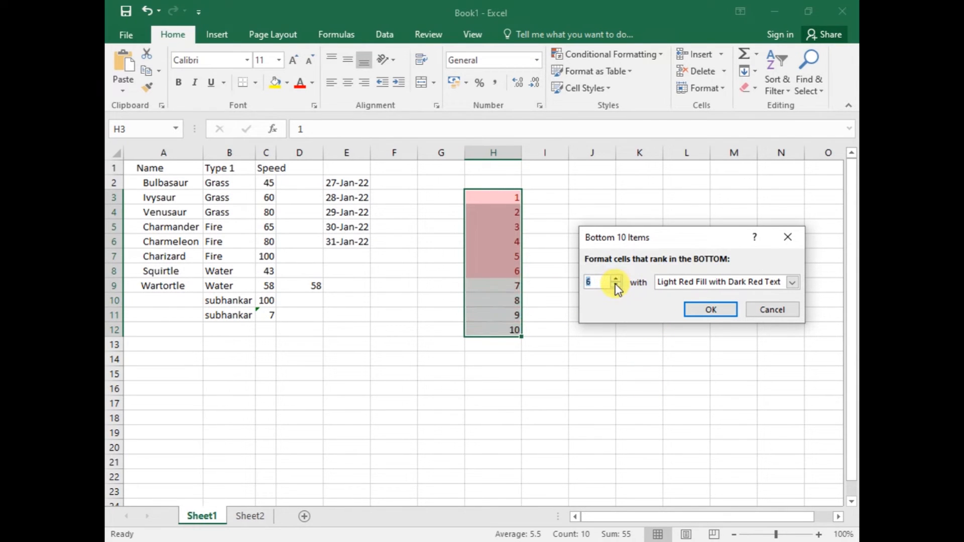
click(616, 285)
click(616, 279)
click(616, 279)
click(615, 279)
click(615, 279)
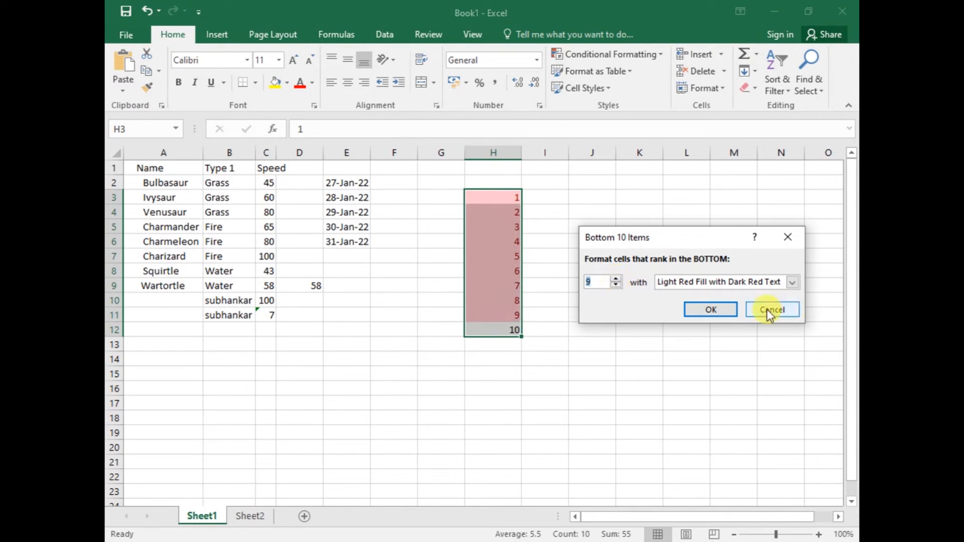
click(772, 310)
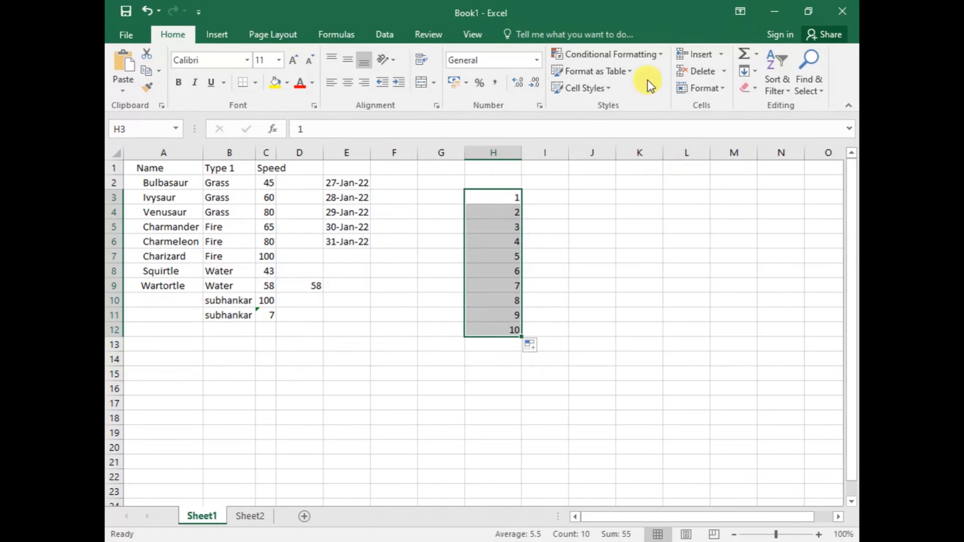
Try a Bottom 10% rule on H3:H12 with the percentage at 9, 20 and 30, and cancel it
click(647, 56)
mouse_move(647, 111)
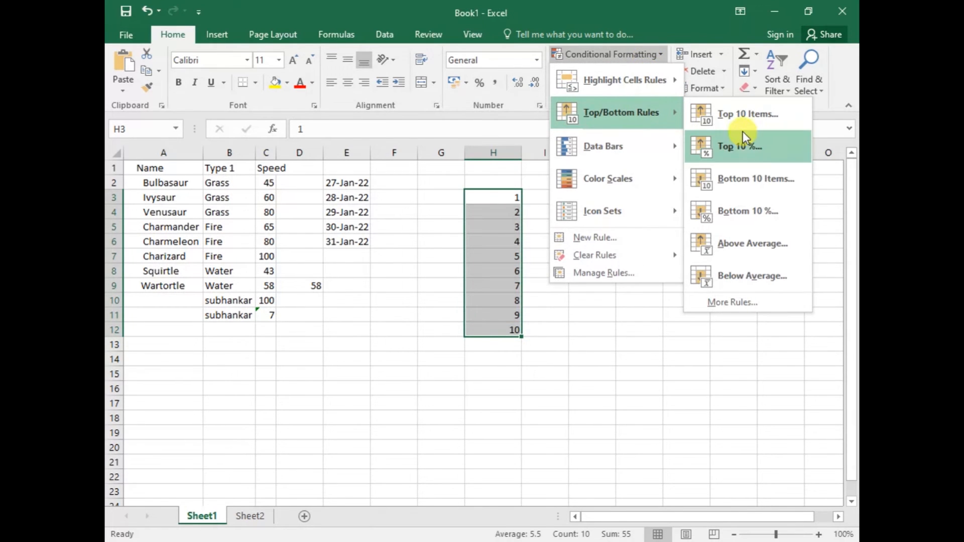
click(731, 217)
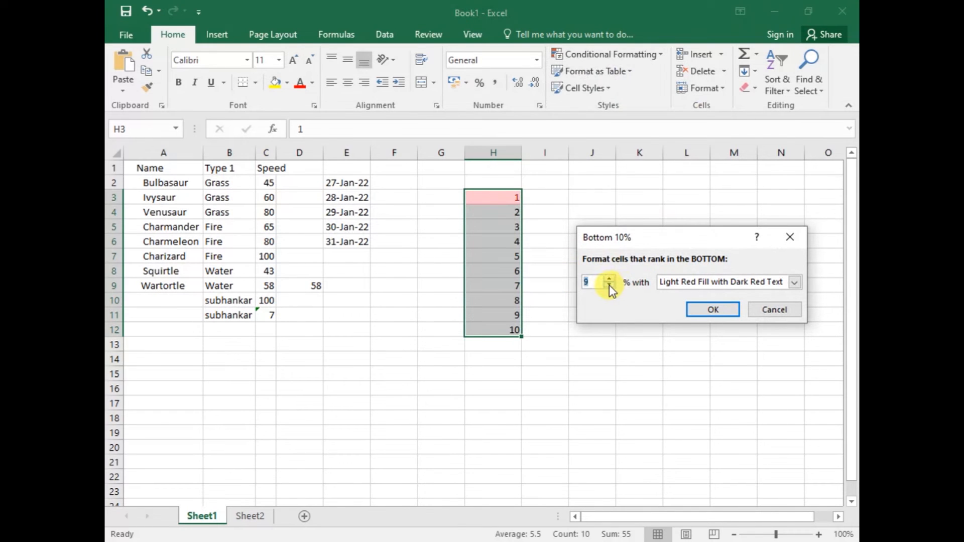
click(609, 280)
double_click(609, 280)
click(609, 280)
click(609, 281)
click(609, 281)
click(609, 280)
click(609, 280)
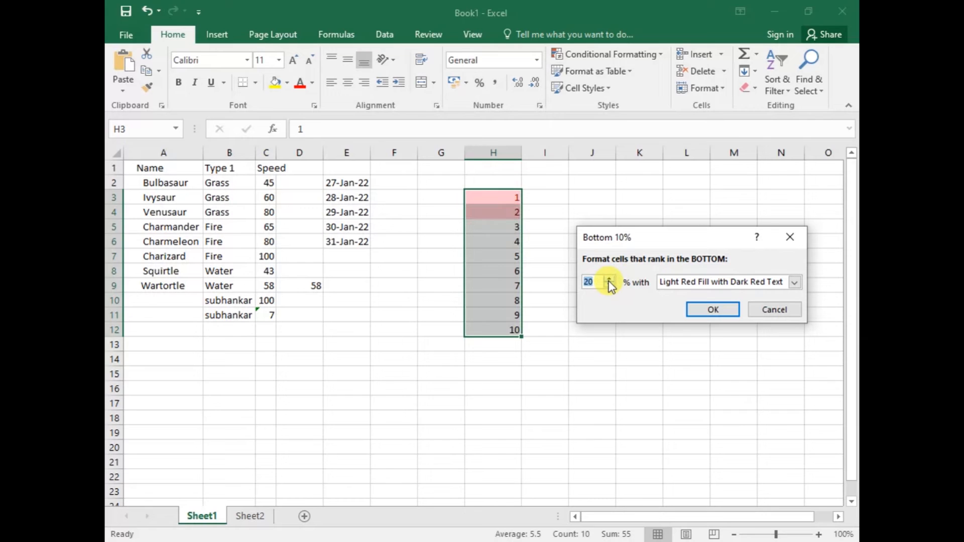
click(608, 277)
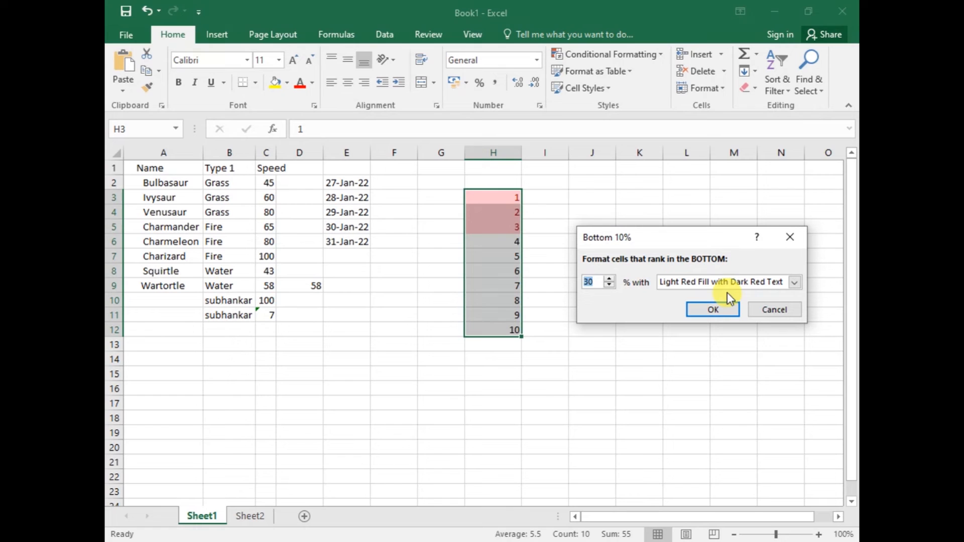
click(764, 311)
Try an Above Average rule with Light Red Fill with Dark Red Text on H3:H12, and cancel it
click(638, 57)
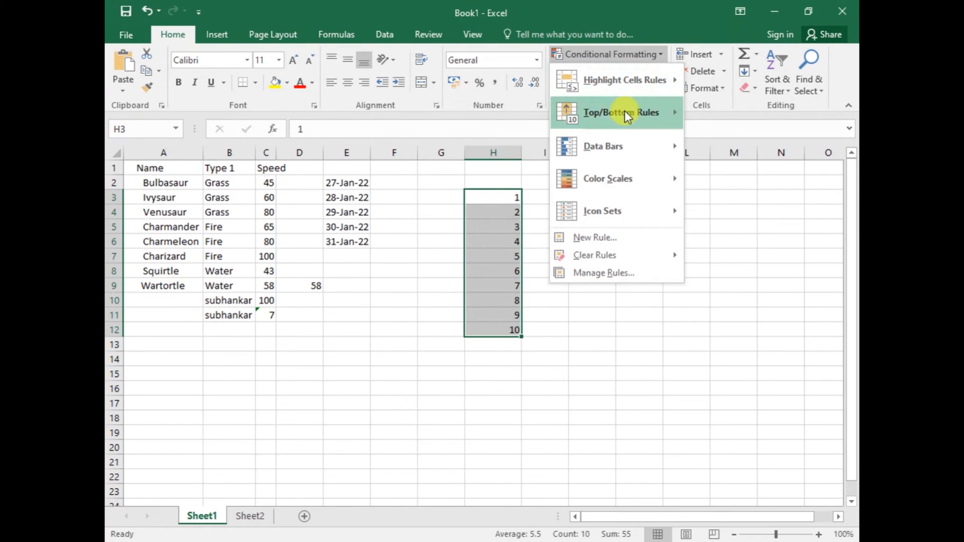
mouse_move(625, 117)
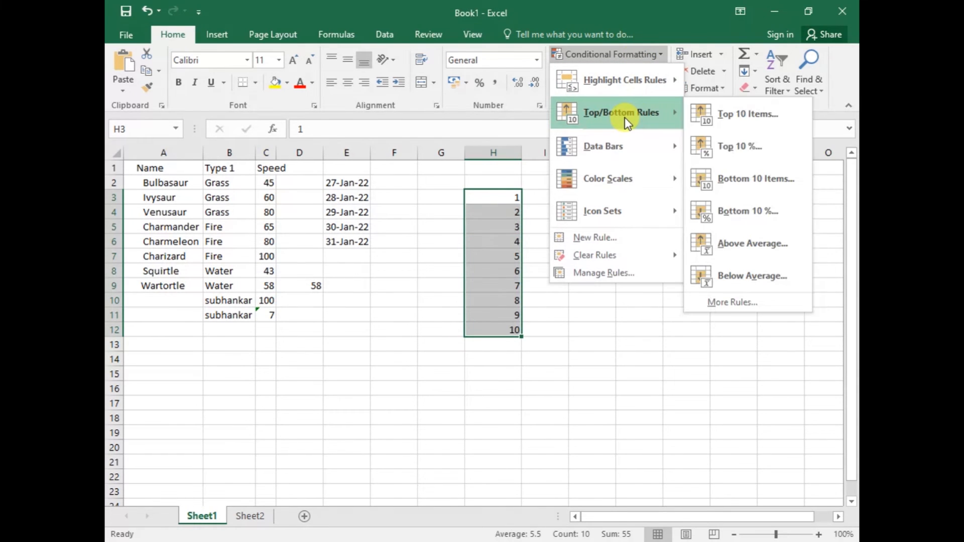
click(745, 245)
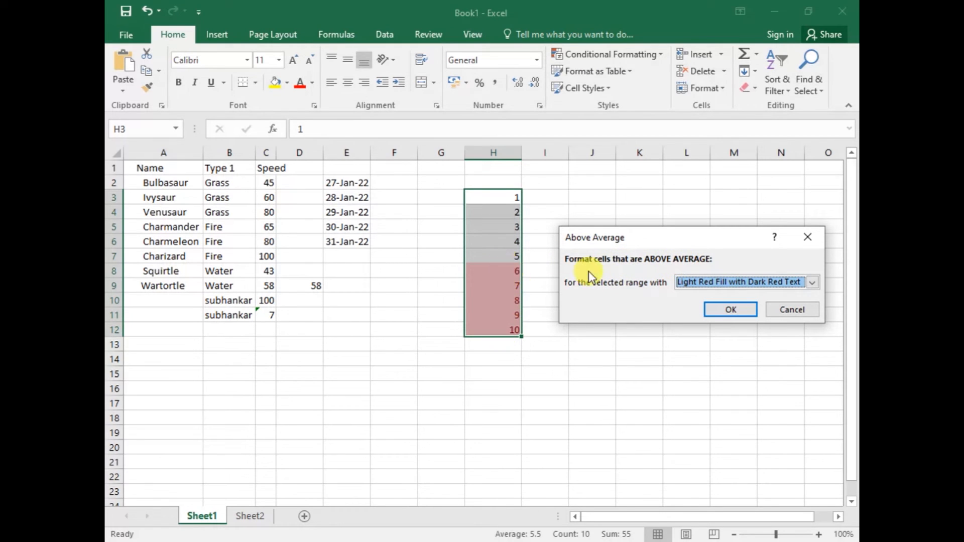
click(793, 309)
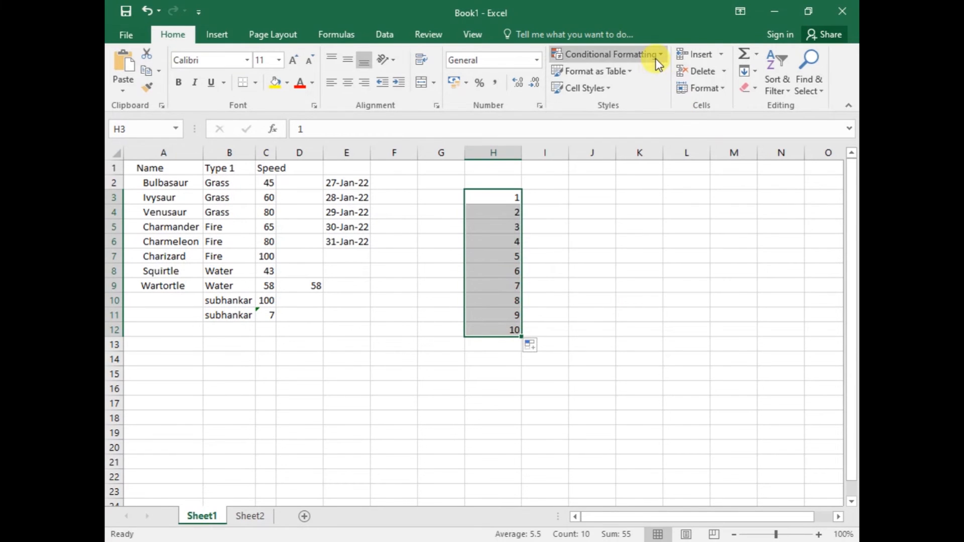
Try a Below Average rule on H3:H12 with Yellow Fill with Dark Yellow Text and Green Fill with Dark Green Text, and cancel it
click(658, 63)
mouse_move(640, 113)
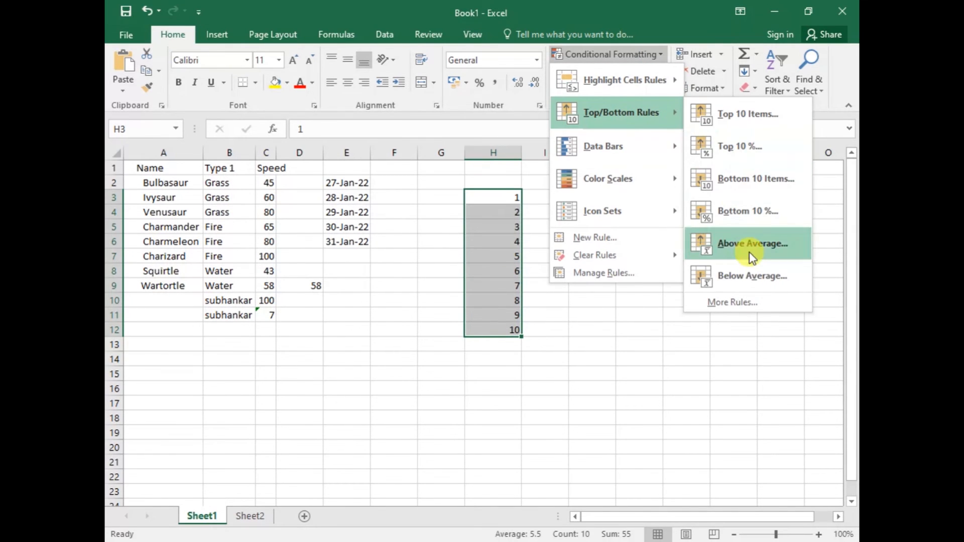
click(748, 274)
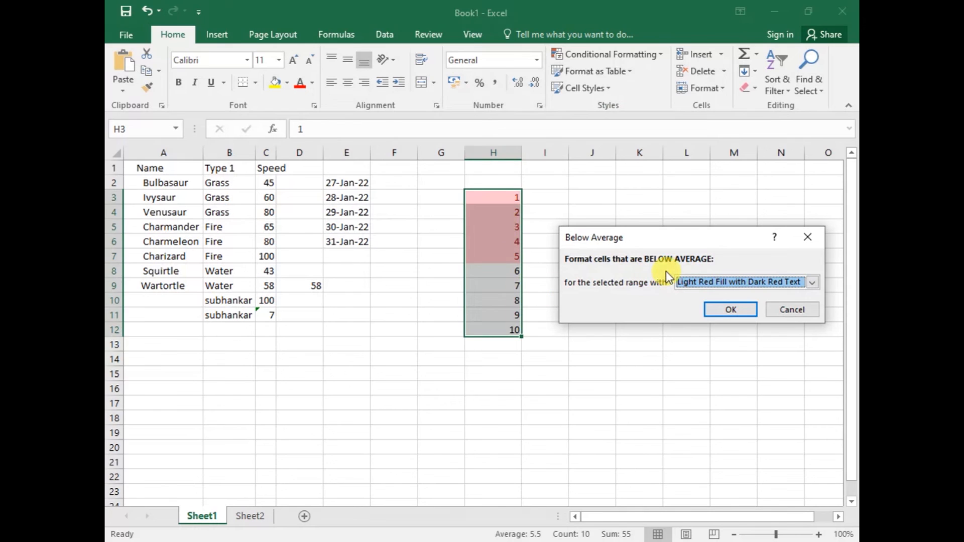
click(813, 283)
click(688, 306)
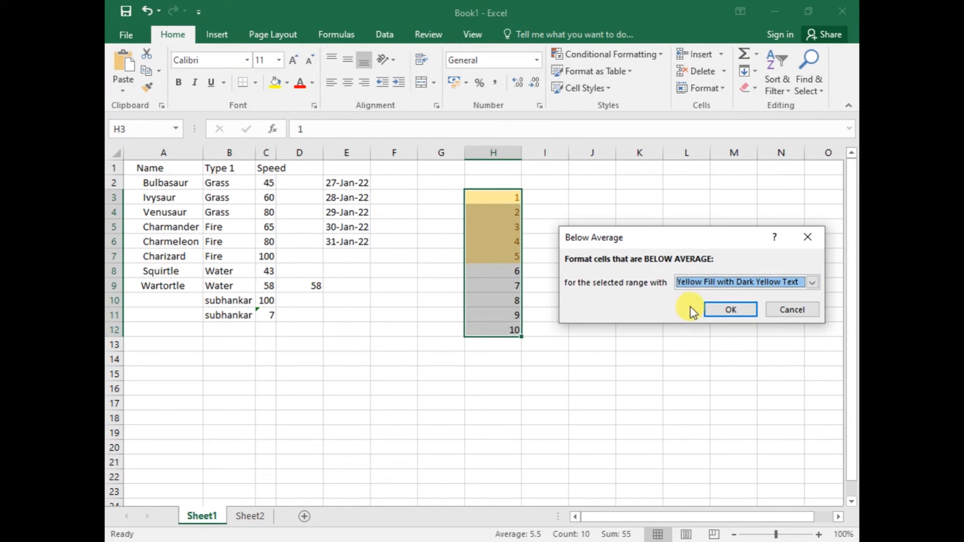
click(812, 282)
click(728, 314)
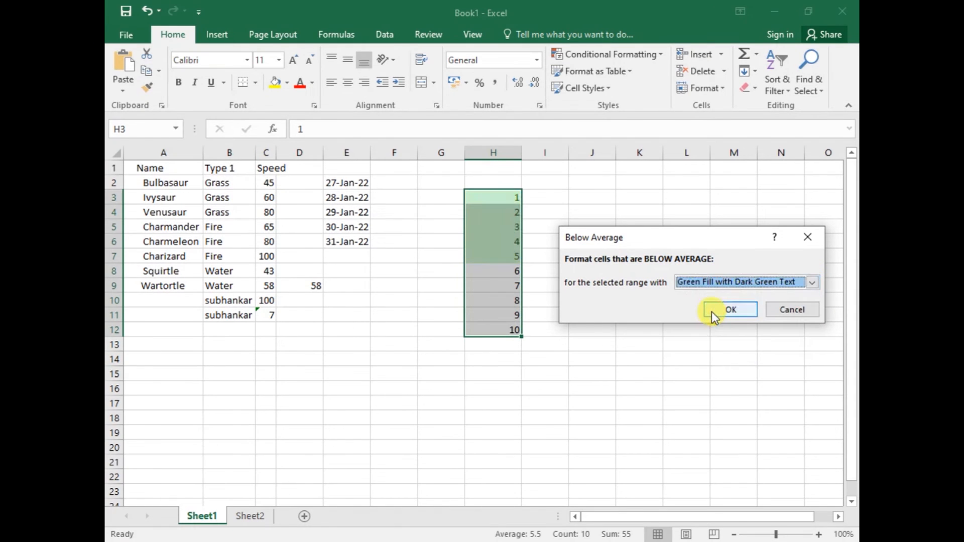
click(786, 309)
click(616, 54)
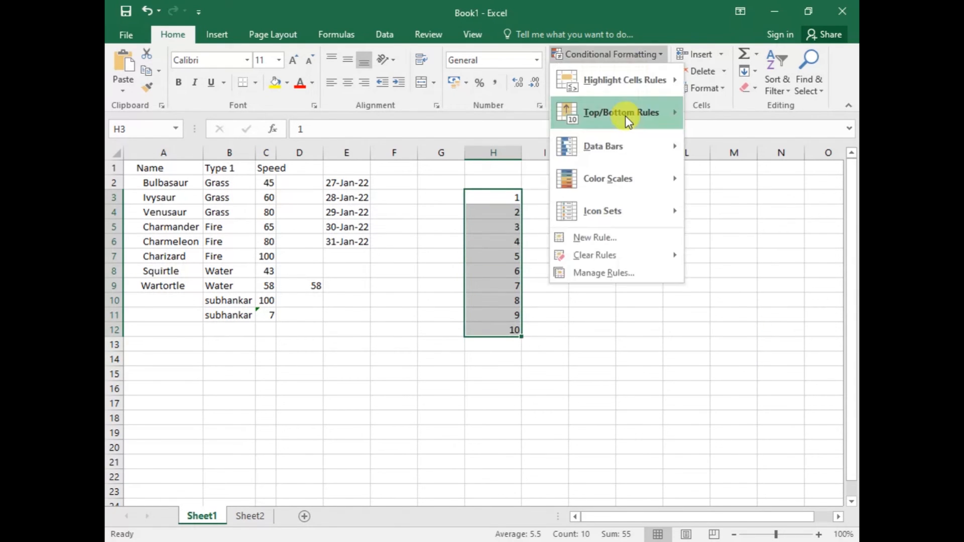
mouse_move(627, 116)
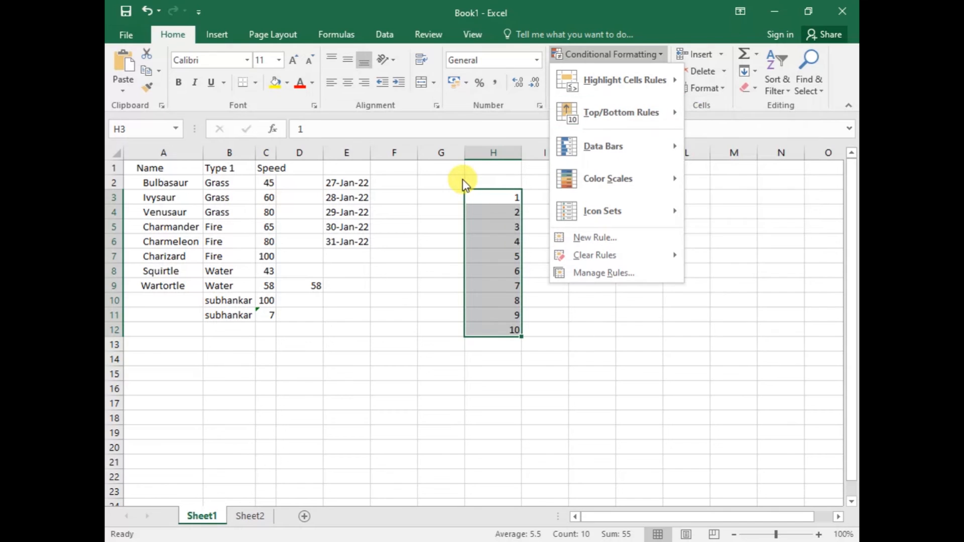
click(486, 192)
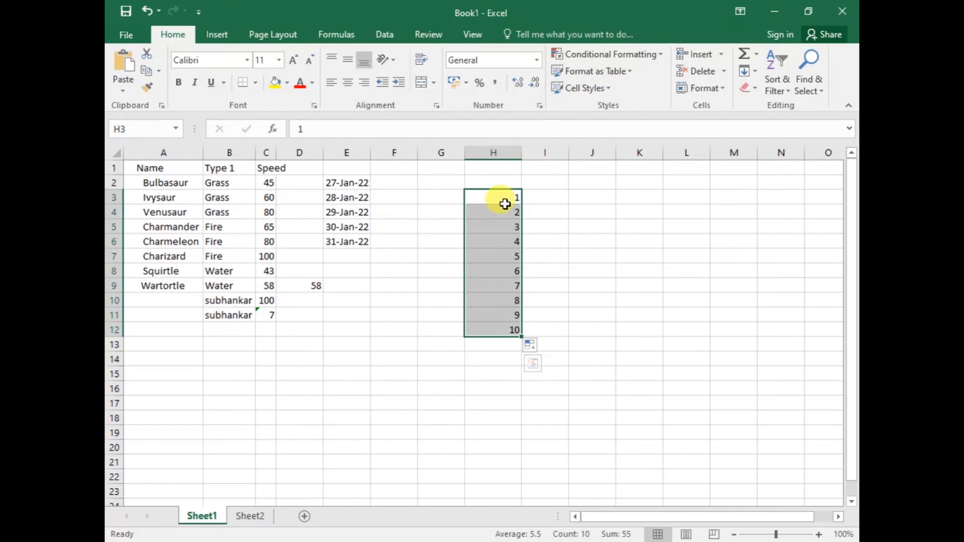
Apply red gradient-fill data bars to the number series in H3:H12
click(610, 54)
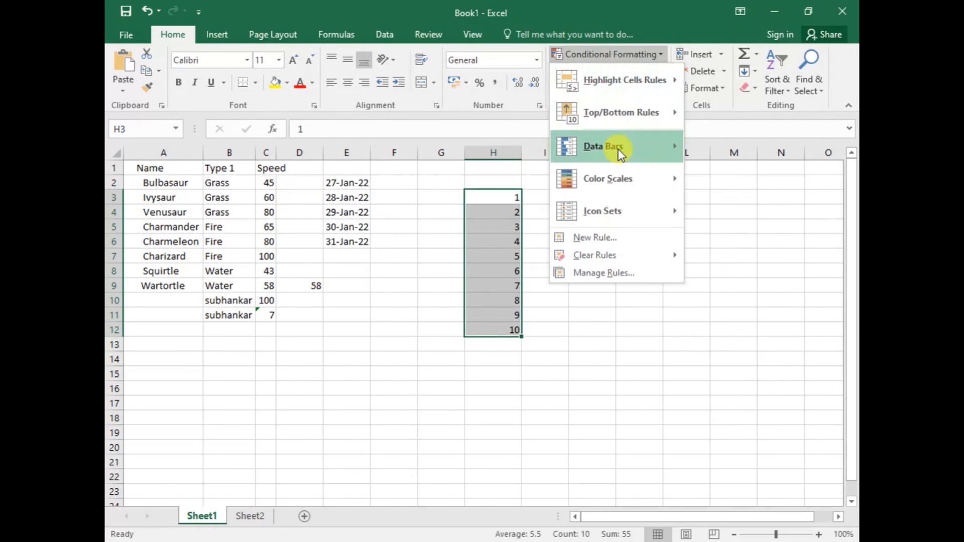
mouse_move(619, 149)
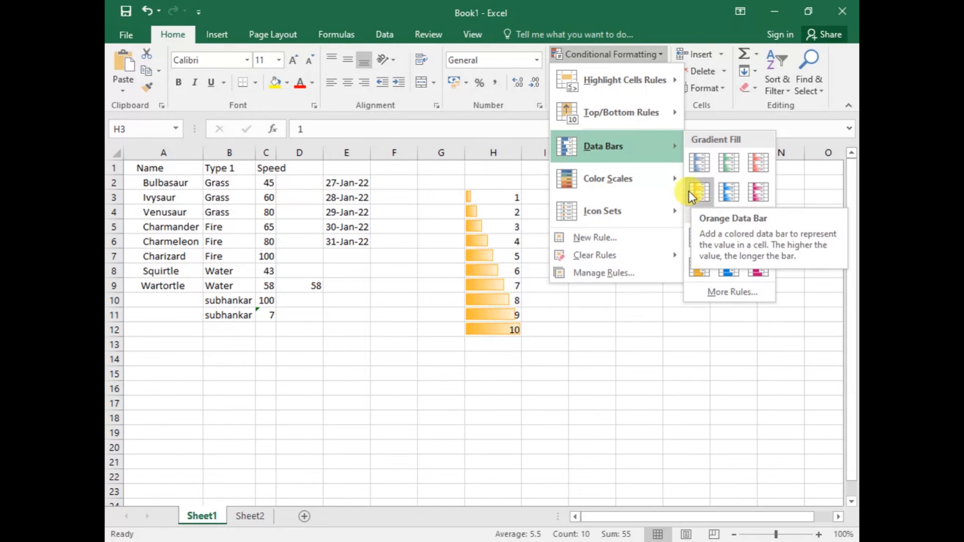
click(755, 161)
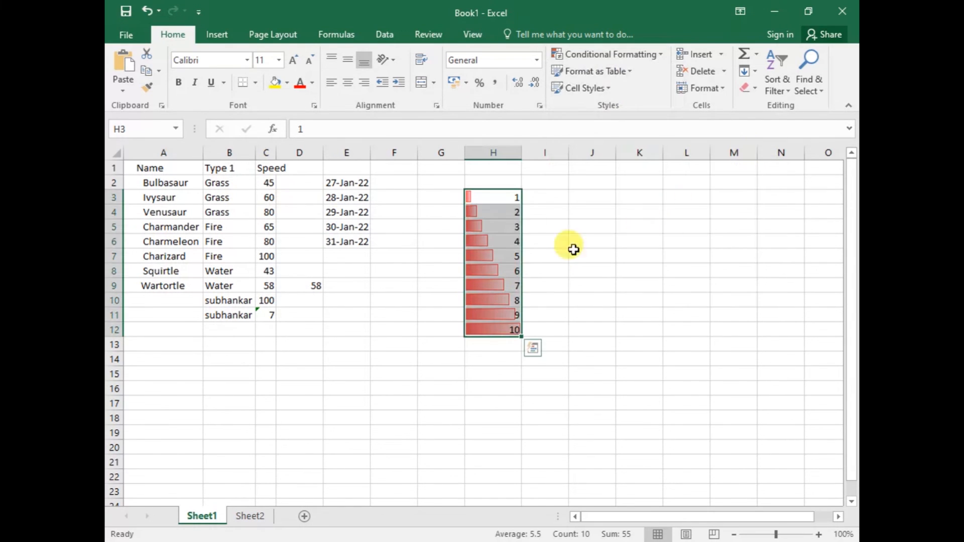
click(594, 269)
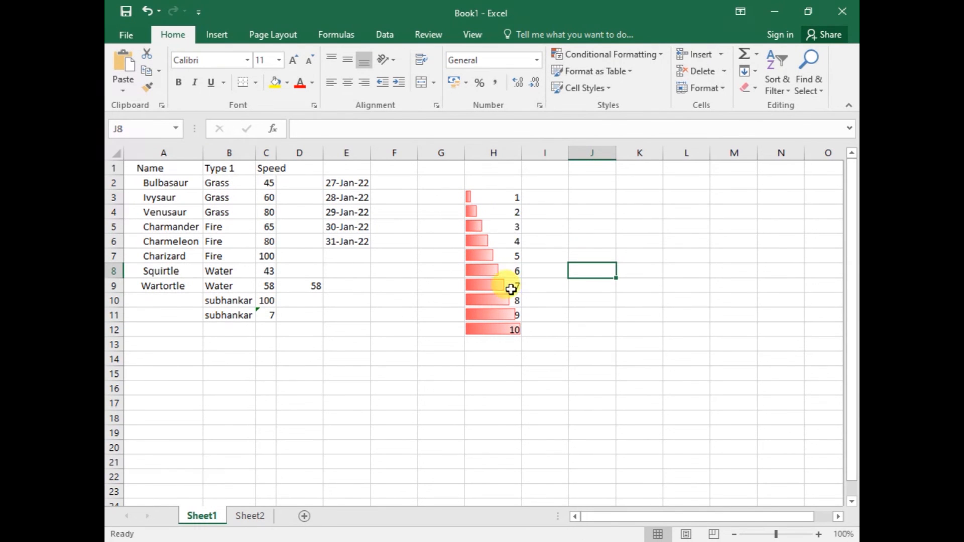
Set H12 to 100 and H11 to 900 to test how the data bars rescale
click(515, 330)
text(1)
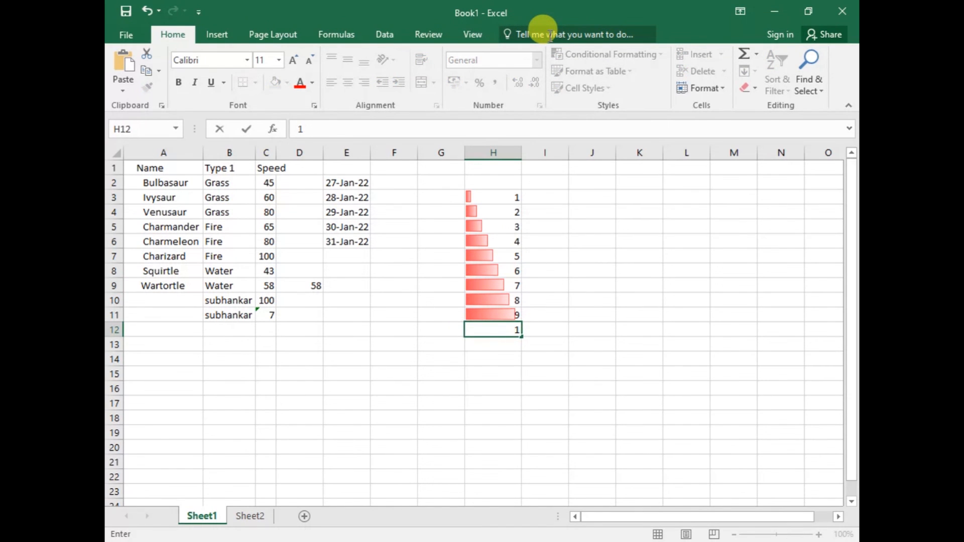
text(00)
key(Return)
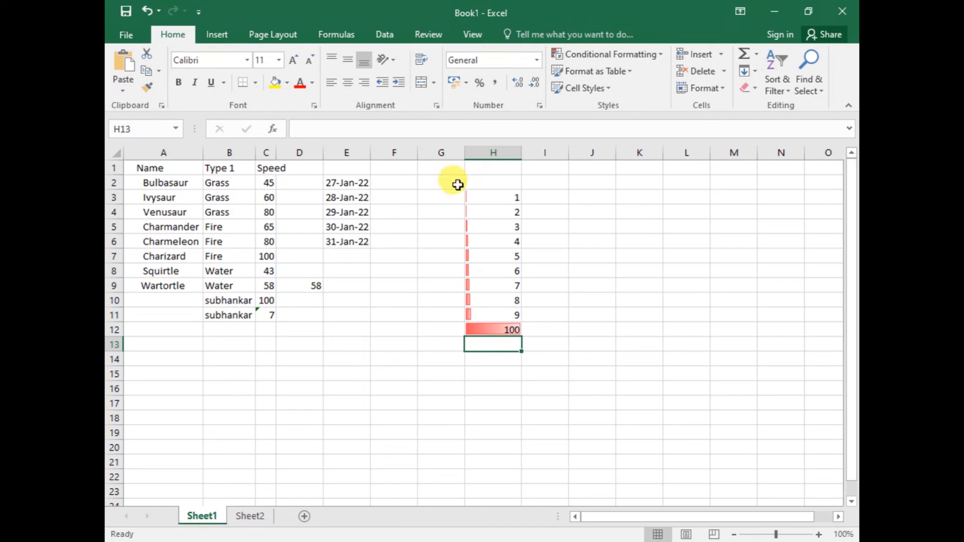
click(490, 330)
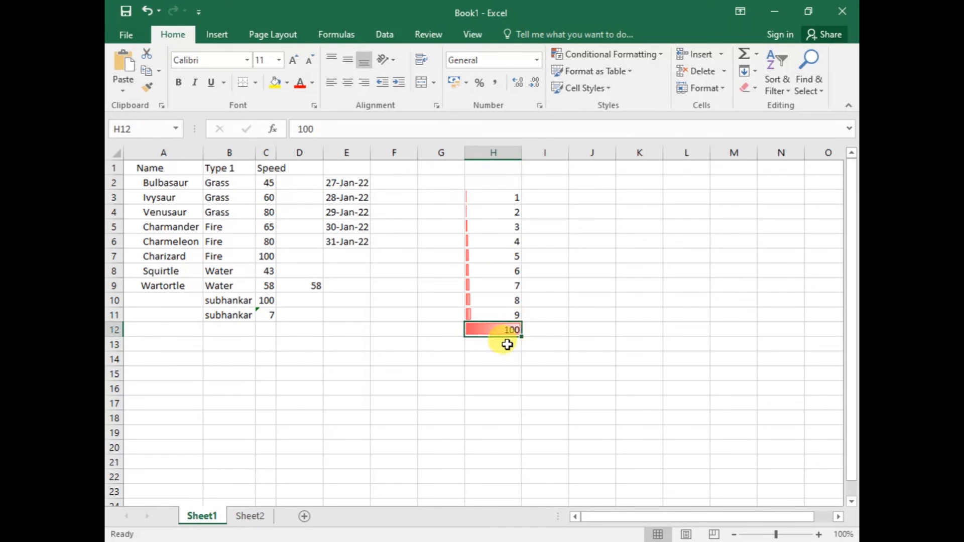
click(511, 316)
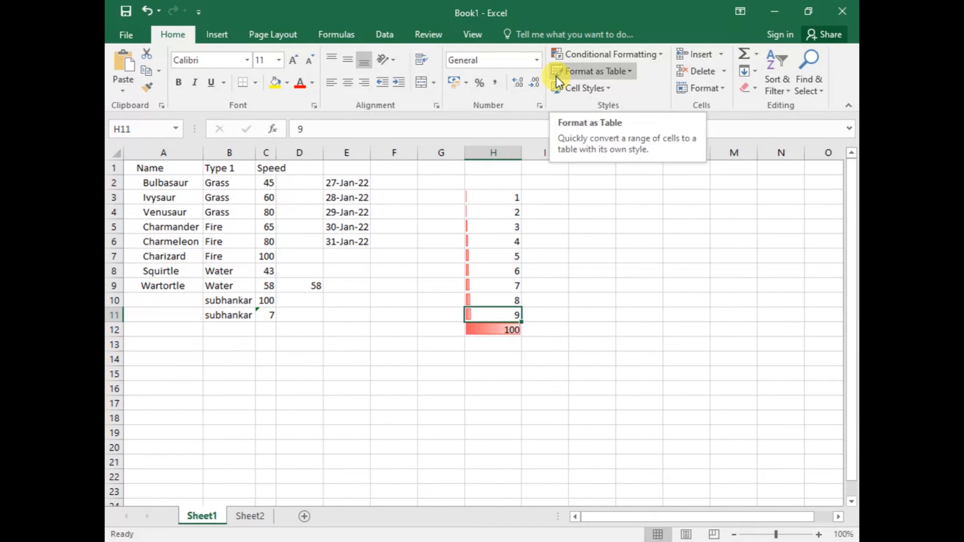
text(900)
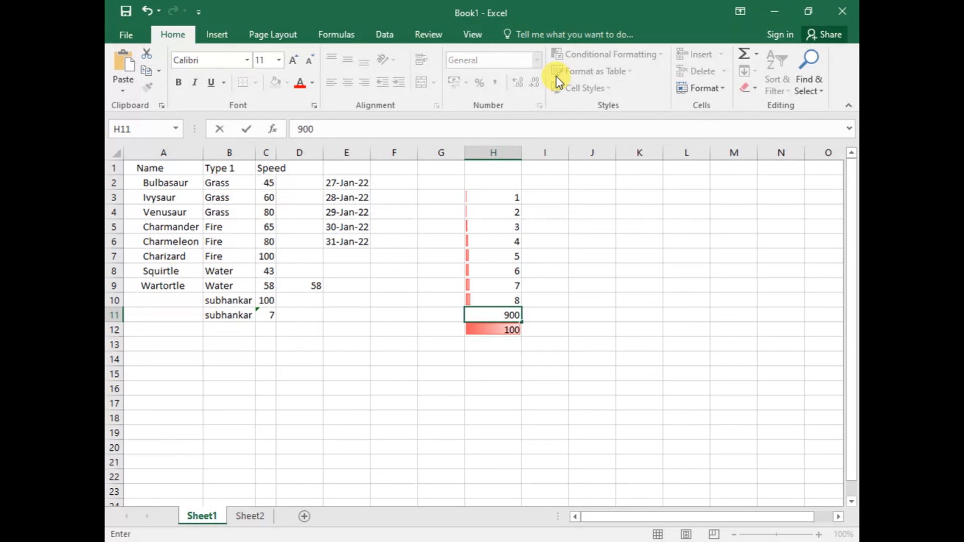
key(Return)
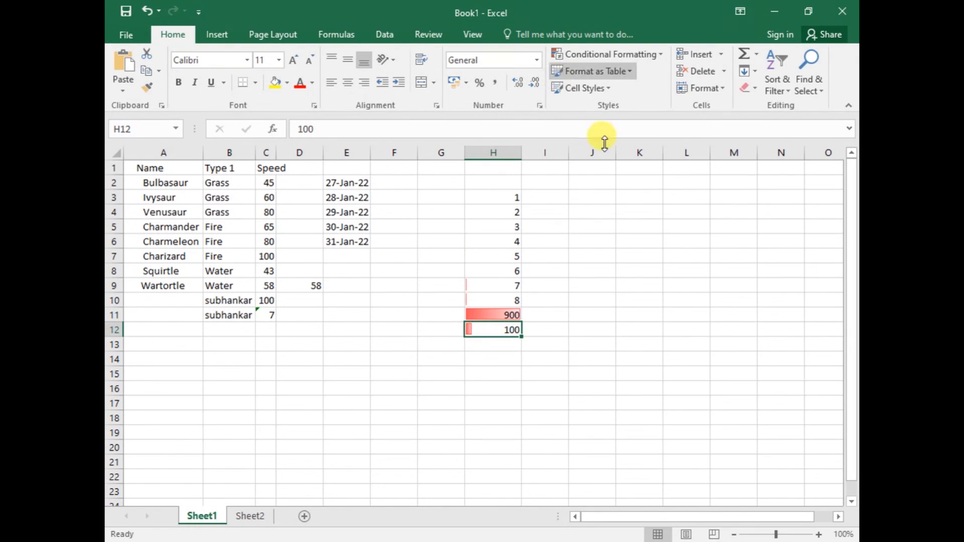
click(494, 359)
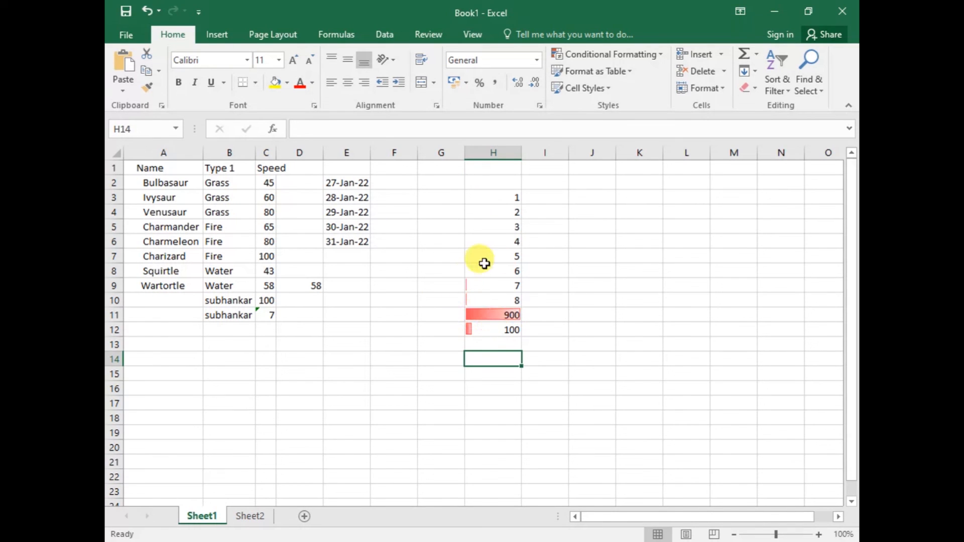
Undo the value changes in H11 and H12 and the red data bars on H3:H12
click(507, 196)
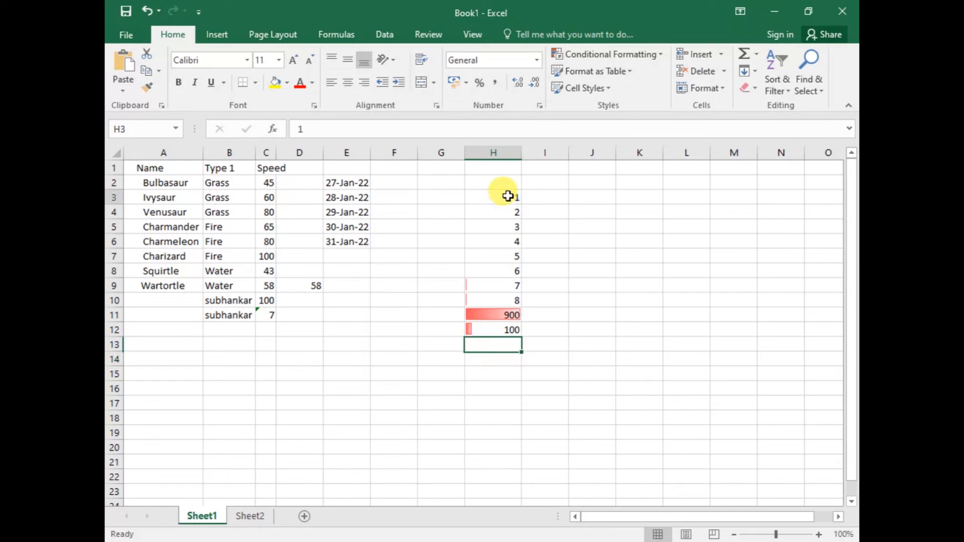
drag(507, 196, 511, 332)
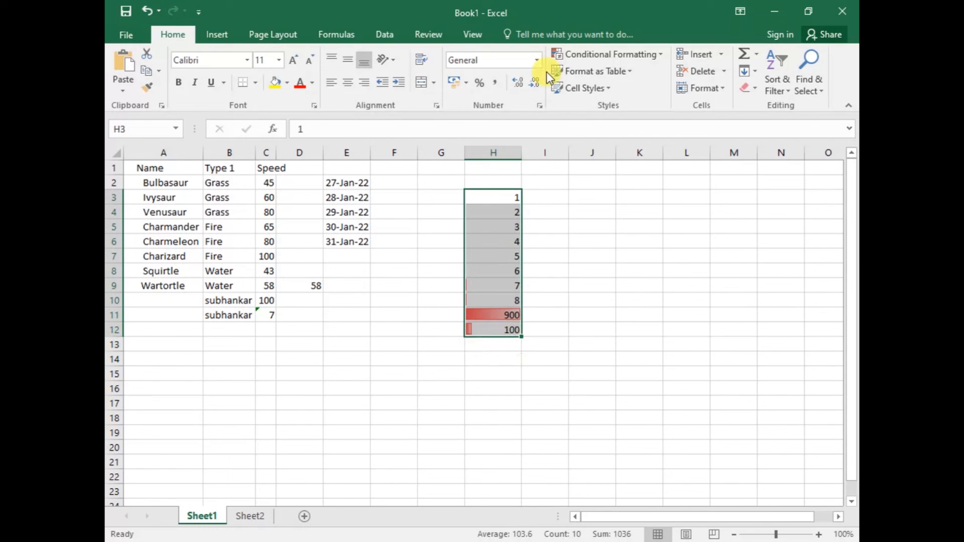
key(ctrl+z)
key(ctrl+z)
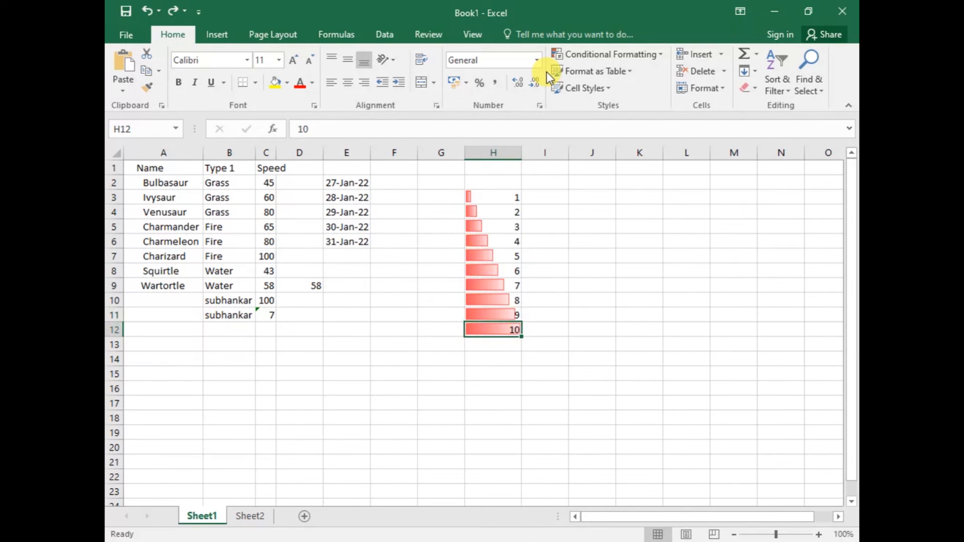
key(ctrl+z)
Apply the green-yellow-red color scale to H3:H12, with green for the highest values, and deselect the range
click(622, 54)
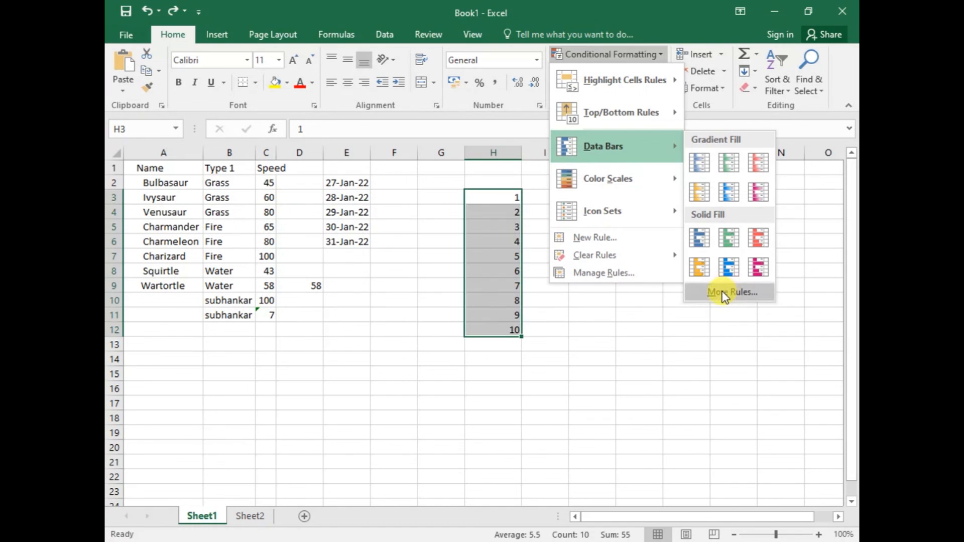
mouse_move(653, 180)
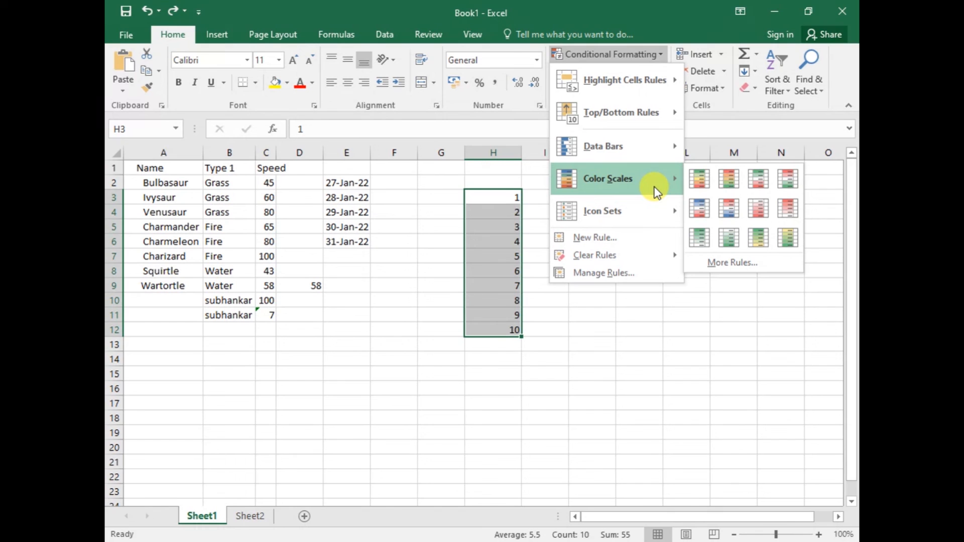
click(706, 180)
click(620, 225)
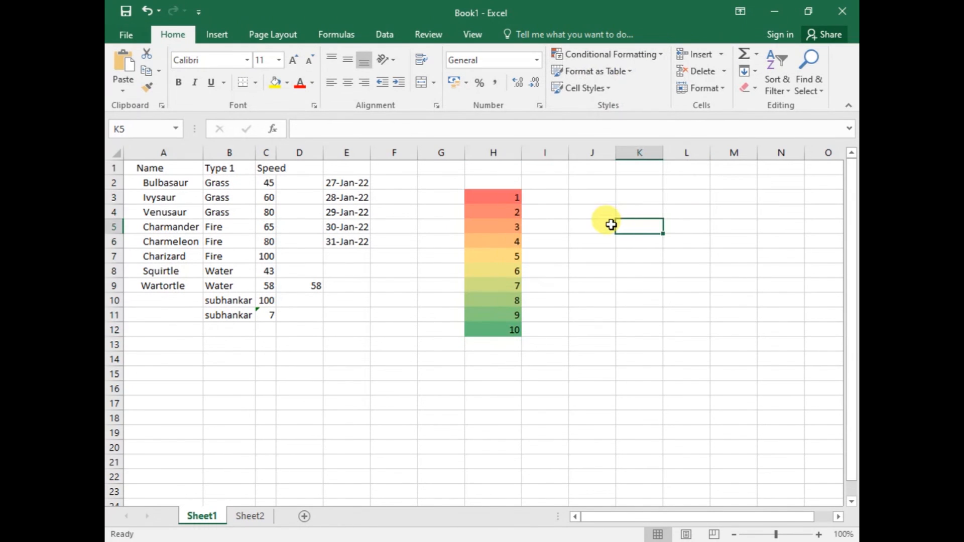